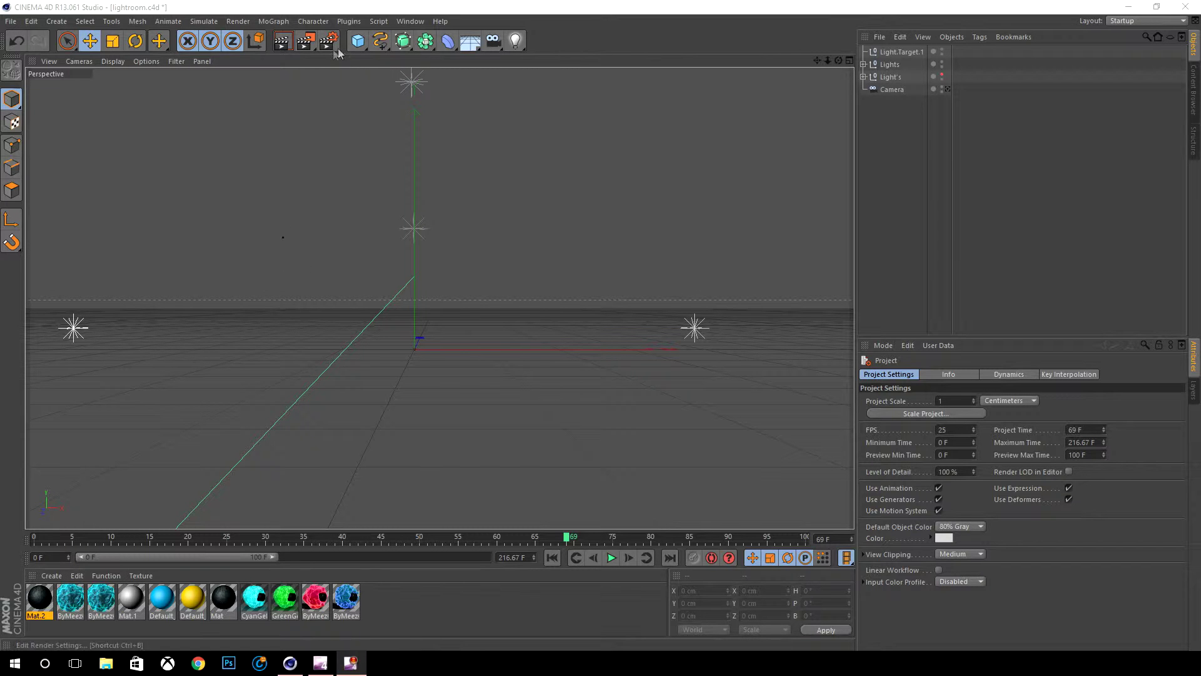
left_click(380, 42)
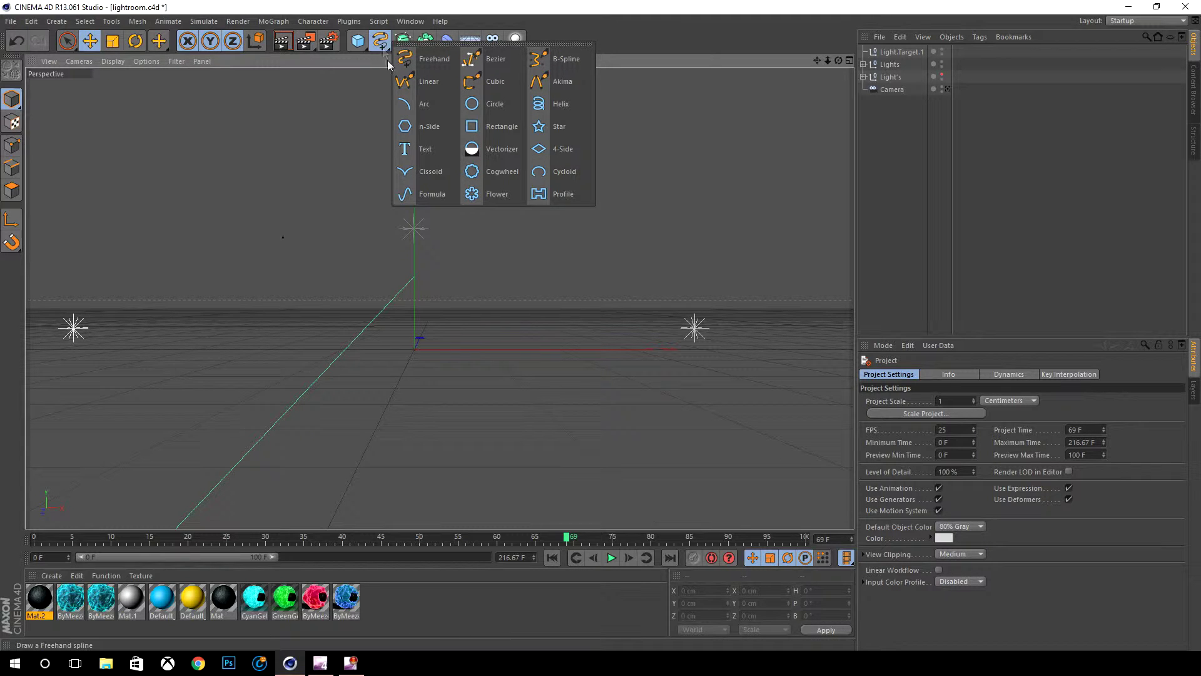
left_click(424, 150)
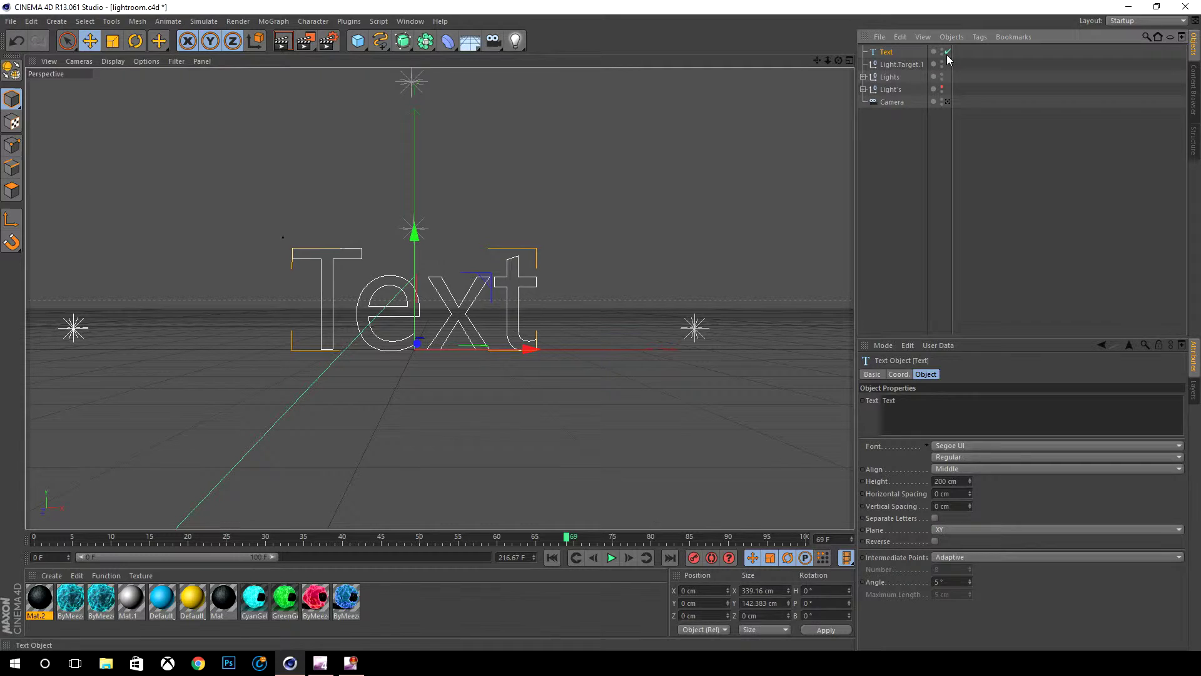
key("Delete")
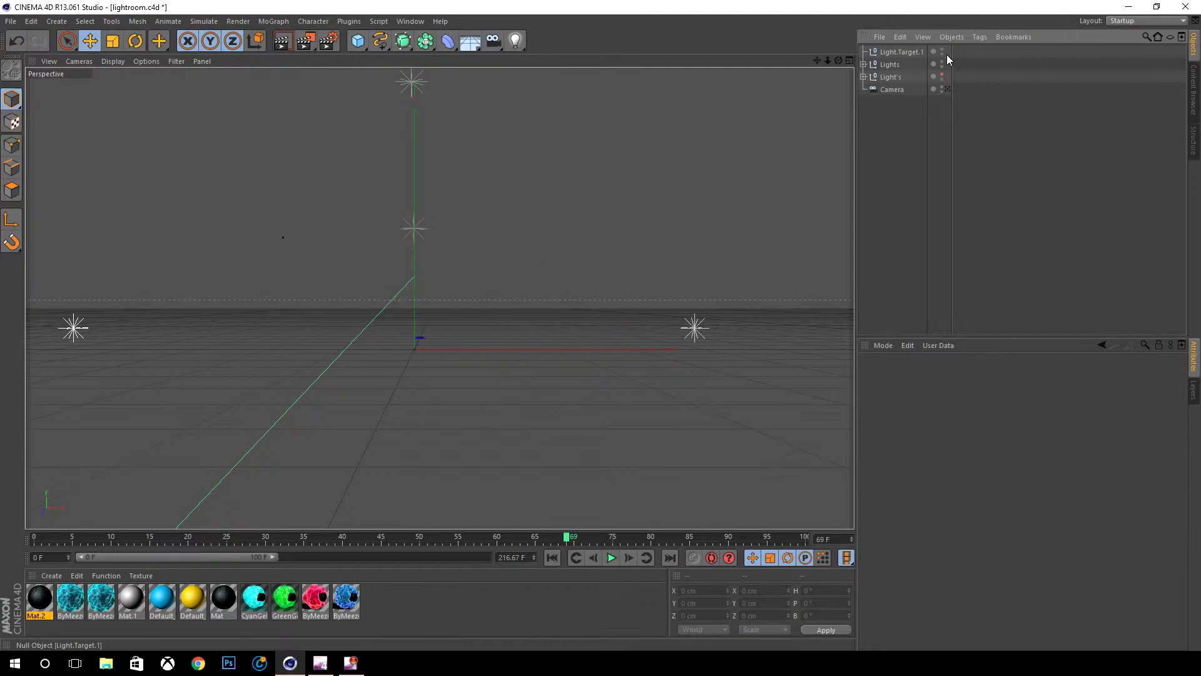
left_click(429, 49)
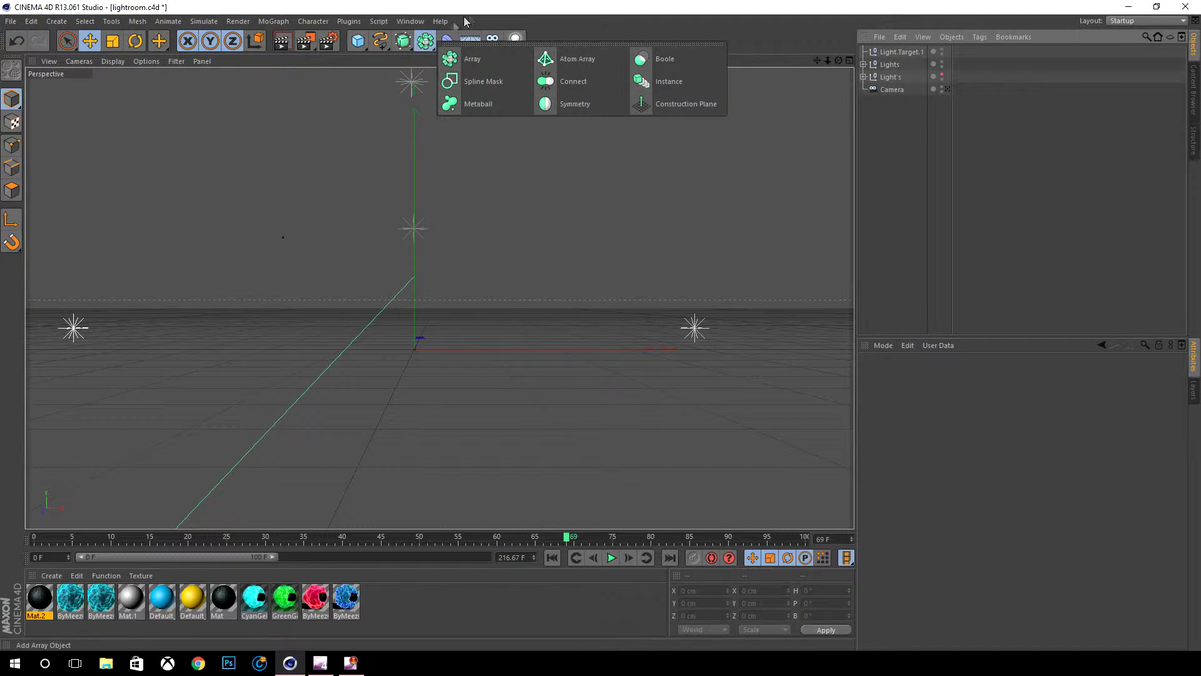
left_click(404, 43)
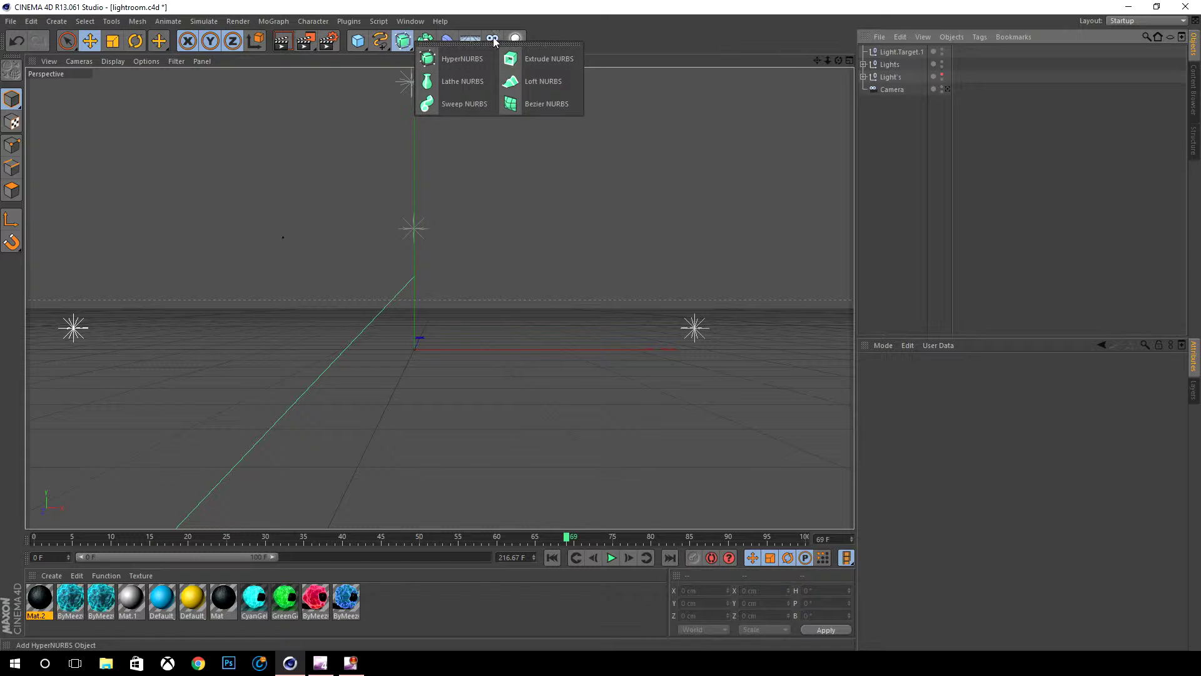
left_click(448, 41)
left_click(428, 44)
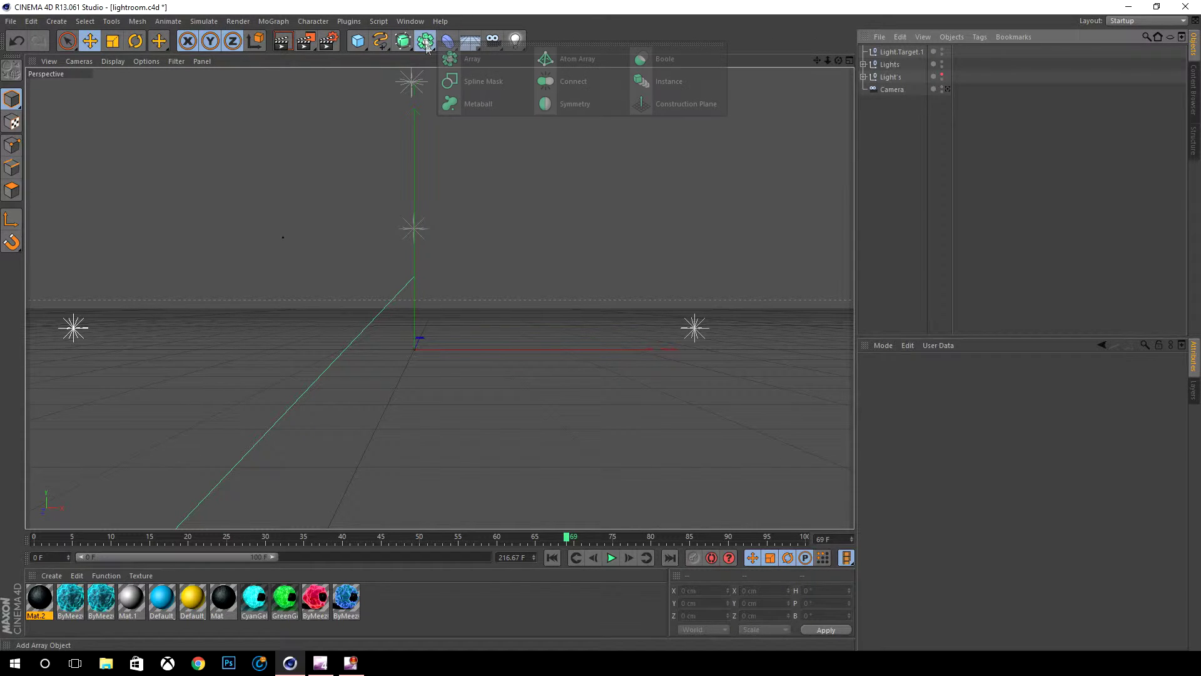
- Add a MoText object and move it along the X axis to about -187 cm
left_click(269, 21)
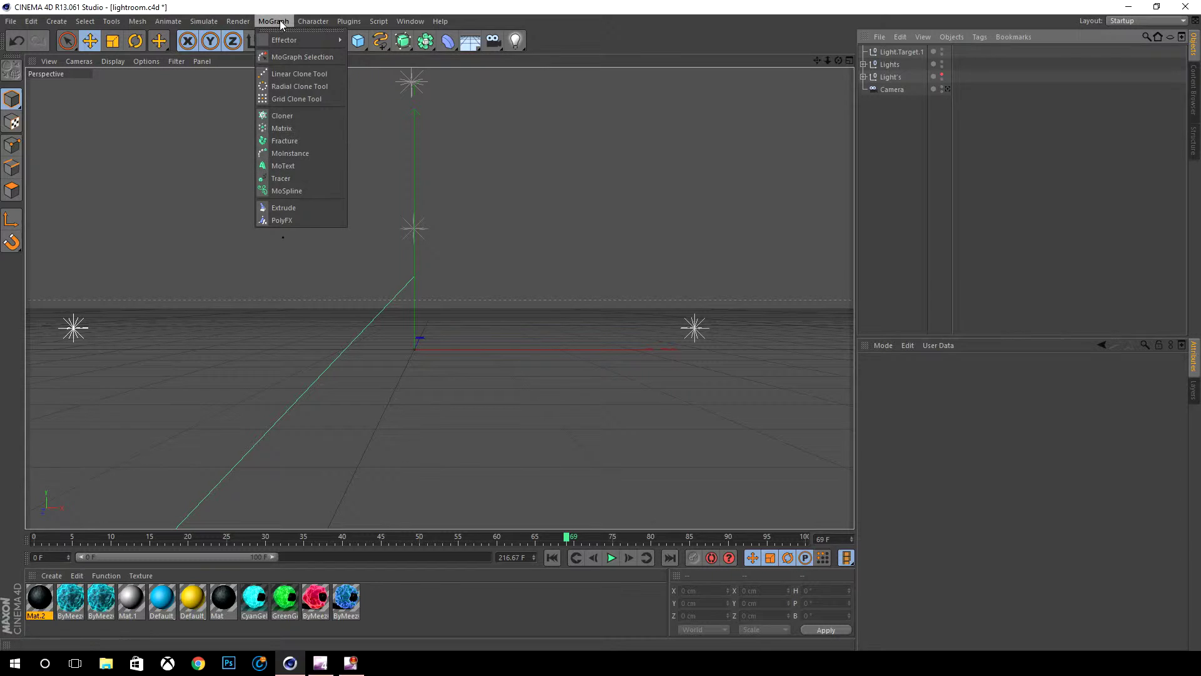
left_click(299, 165)
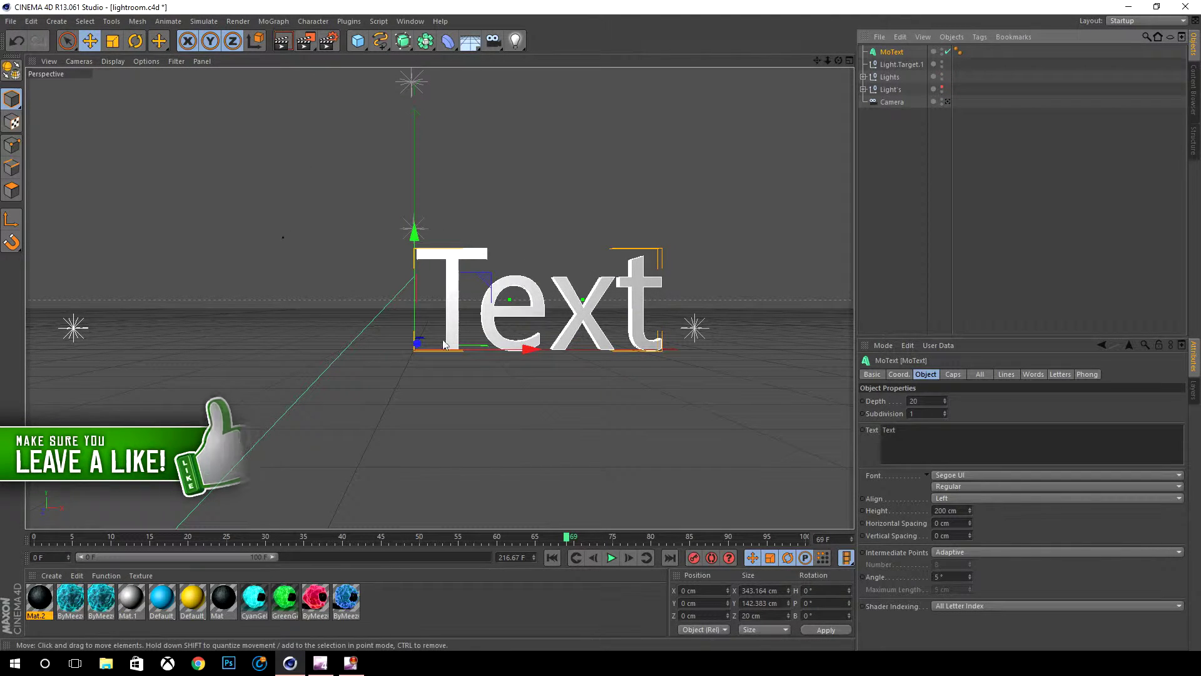
left_click_drag(508, 350, 372, 354)
mouse_move(838, 60)
left_mouse_down()
mouse_move(813, 61)
mouse_move(829, 65)
left_mouse_up()
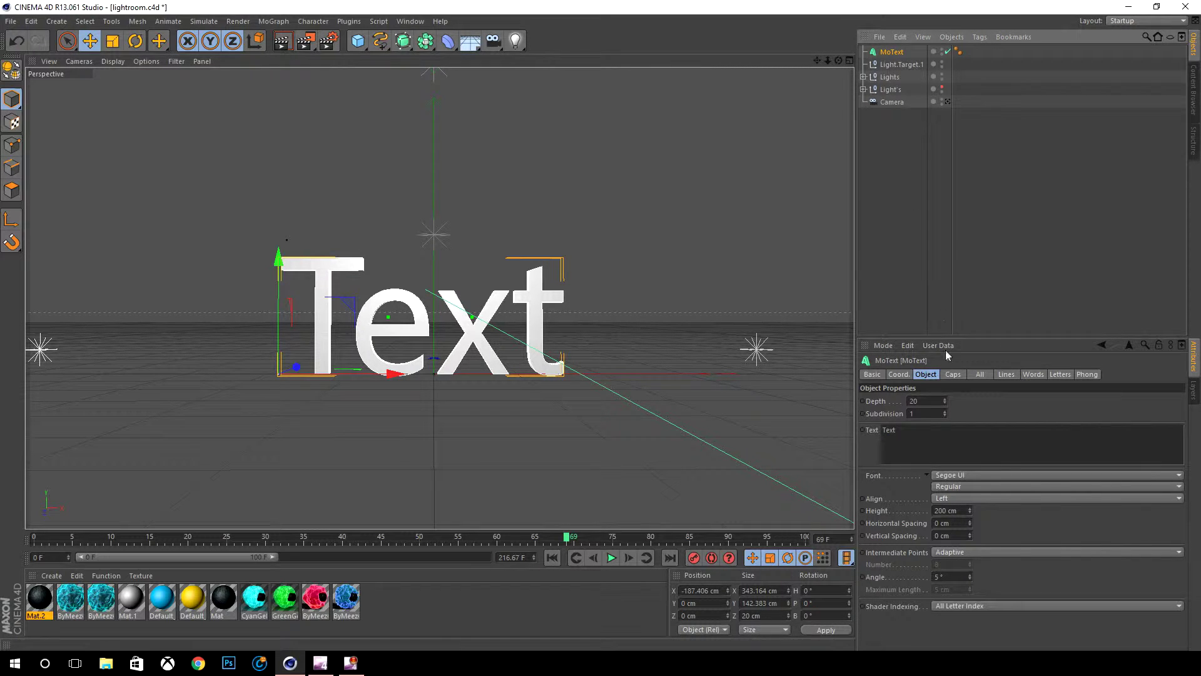
- Change the MoText wording to "Kloudz" and recentre it by moving it along X to about -284 cm
left_click(946, 440)
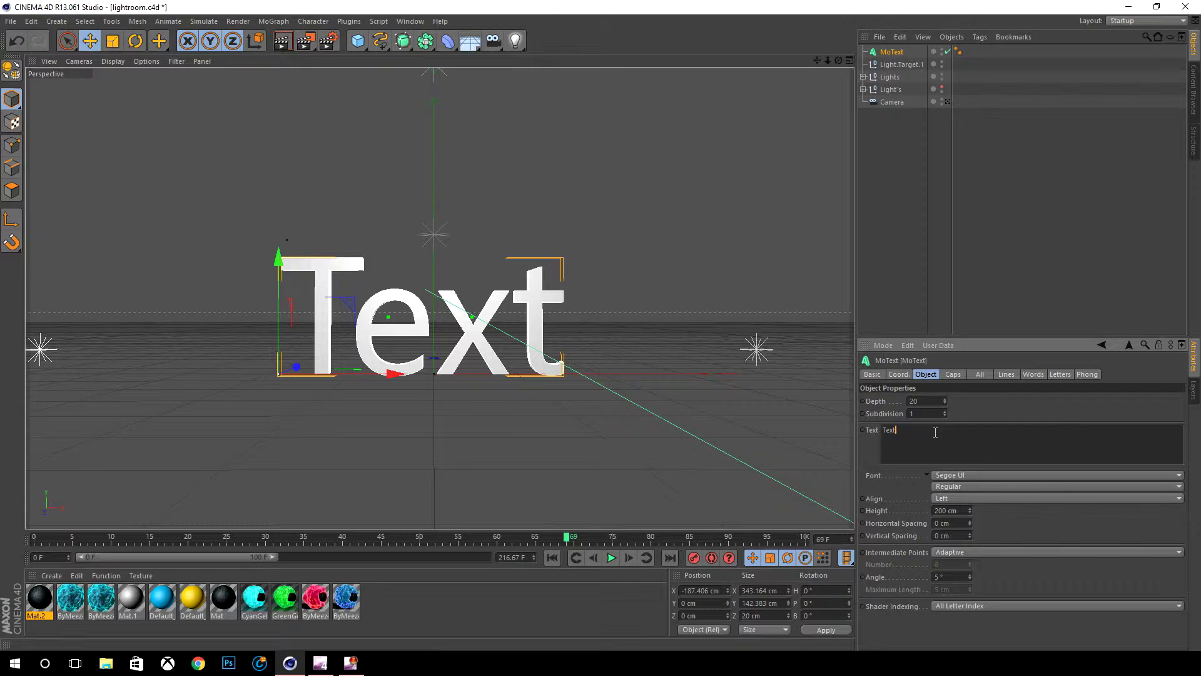
key("ctrl+a")
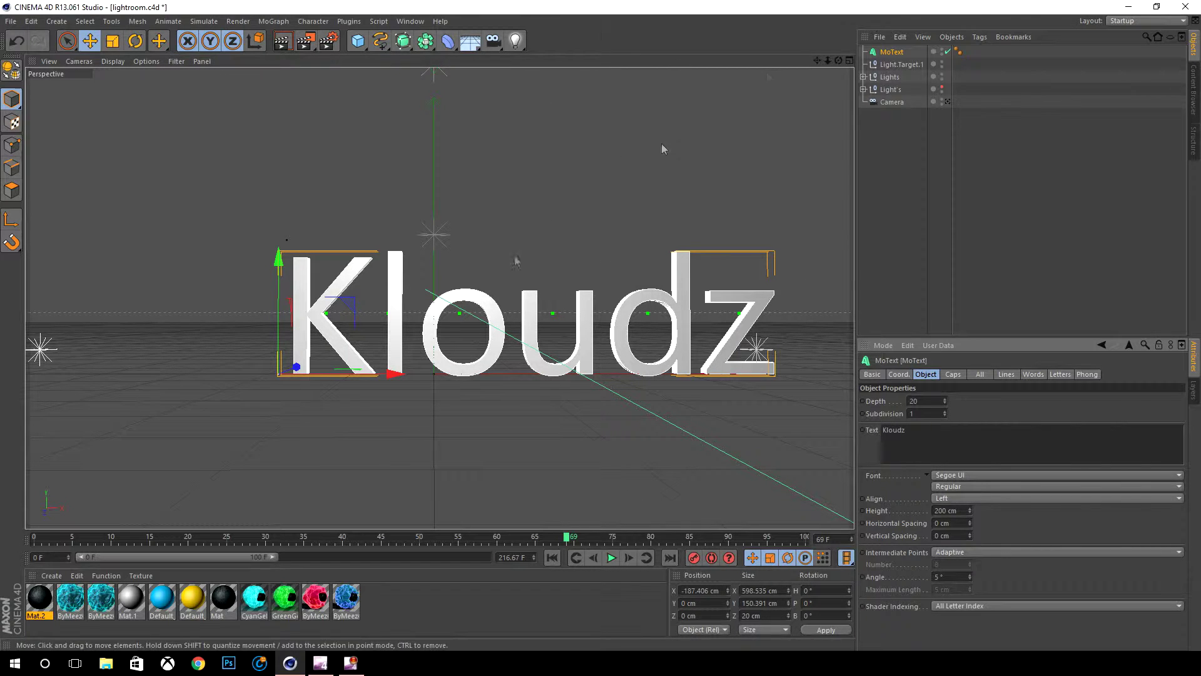
left_click_drag(408, 373, 315, 377)
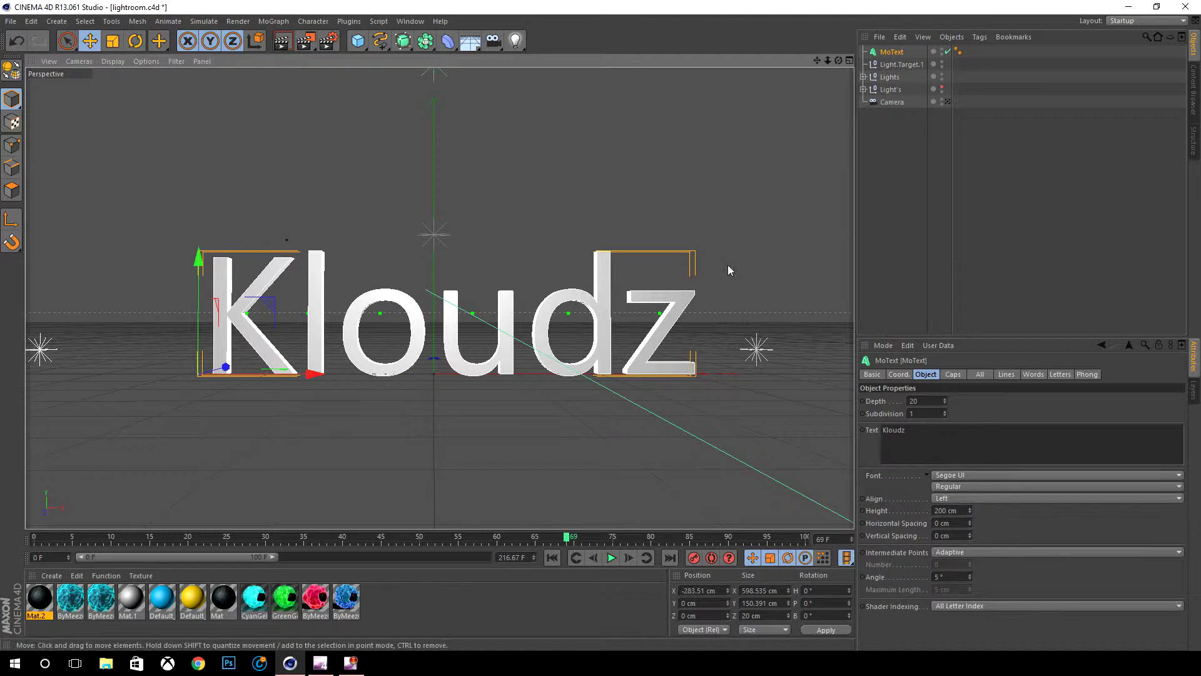
- Set the font of the MoText object to Triforce
left_click(1007, 475)
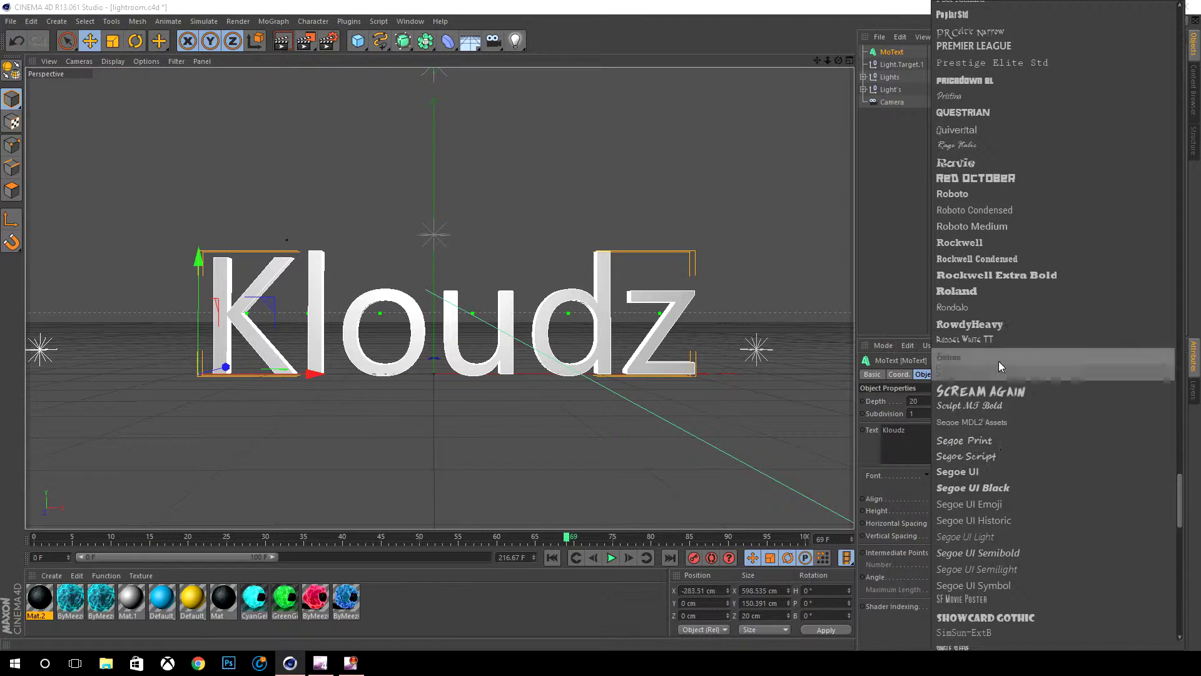
scroll(997, 478, "down", 6)
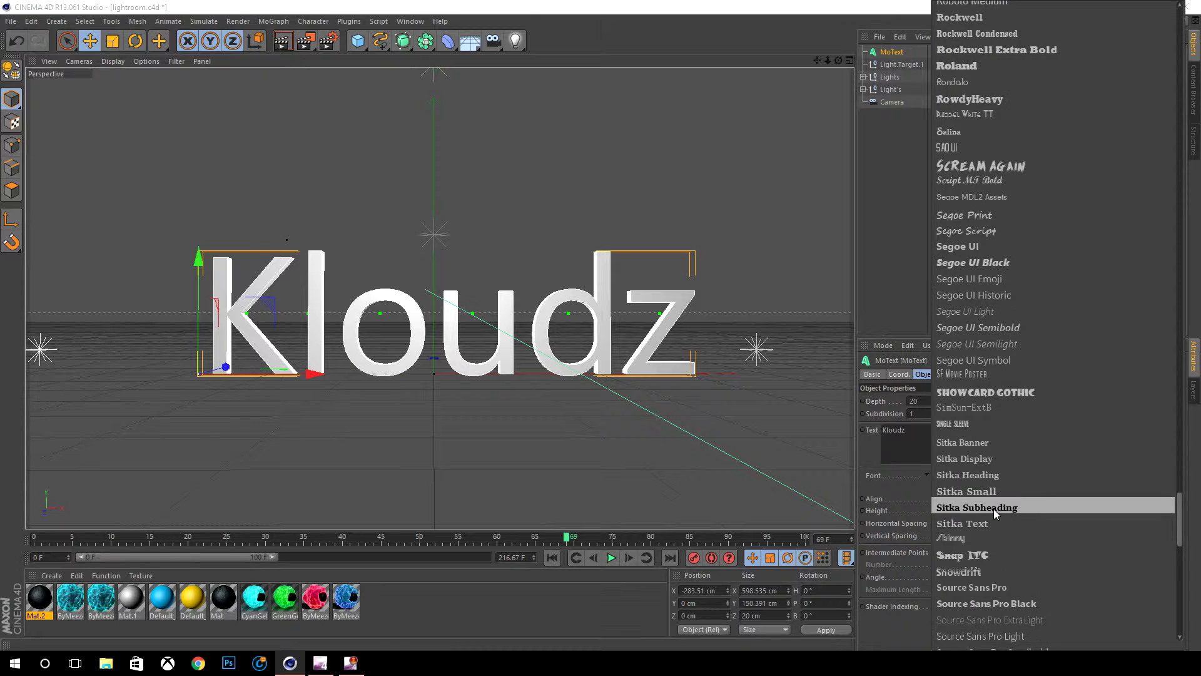
scroll(997, 529, "down", 6)
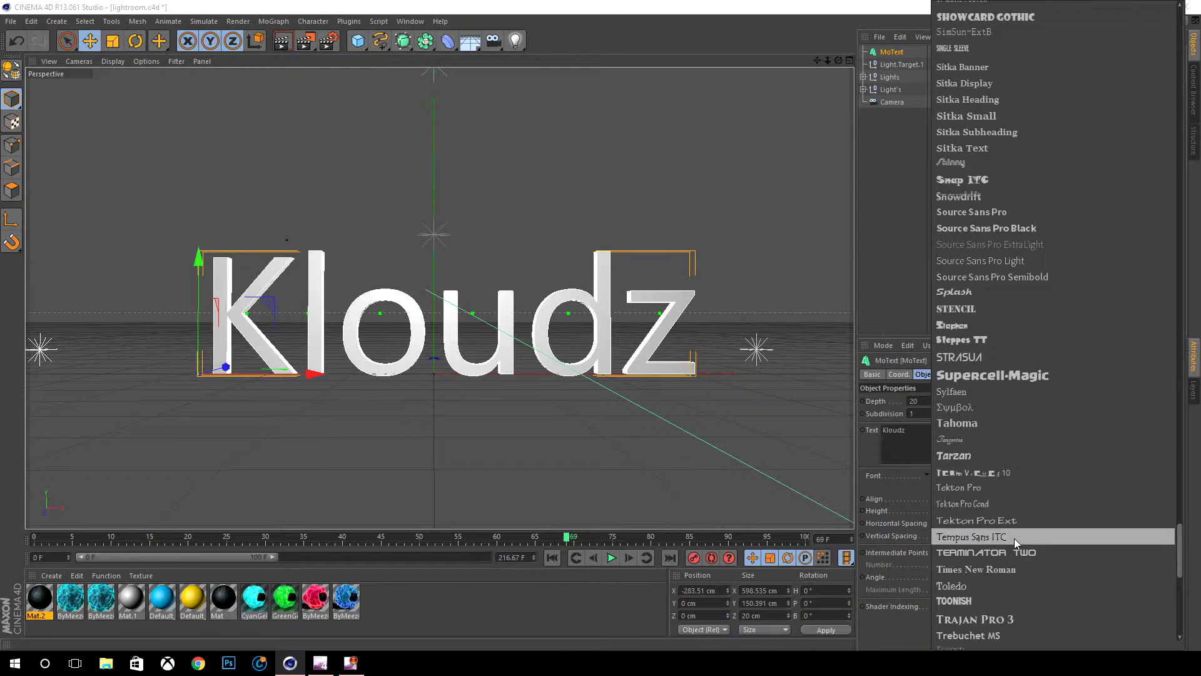
scroll(1005, 550, "down", 2)
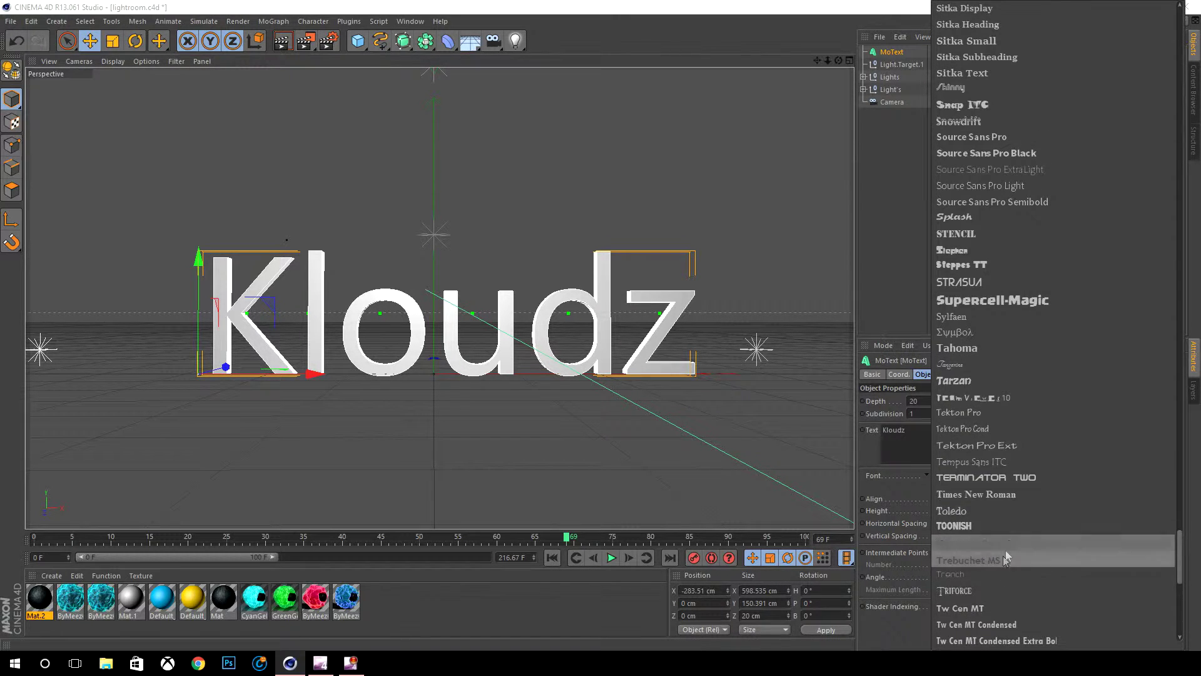
left_click(985, 592)
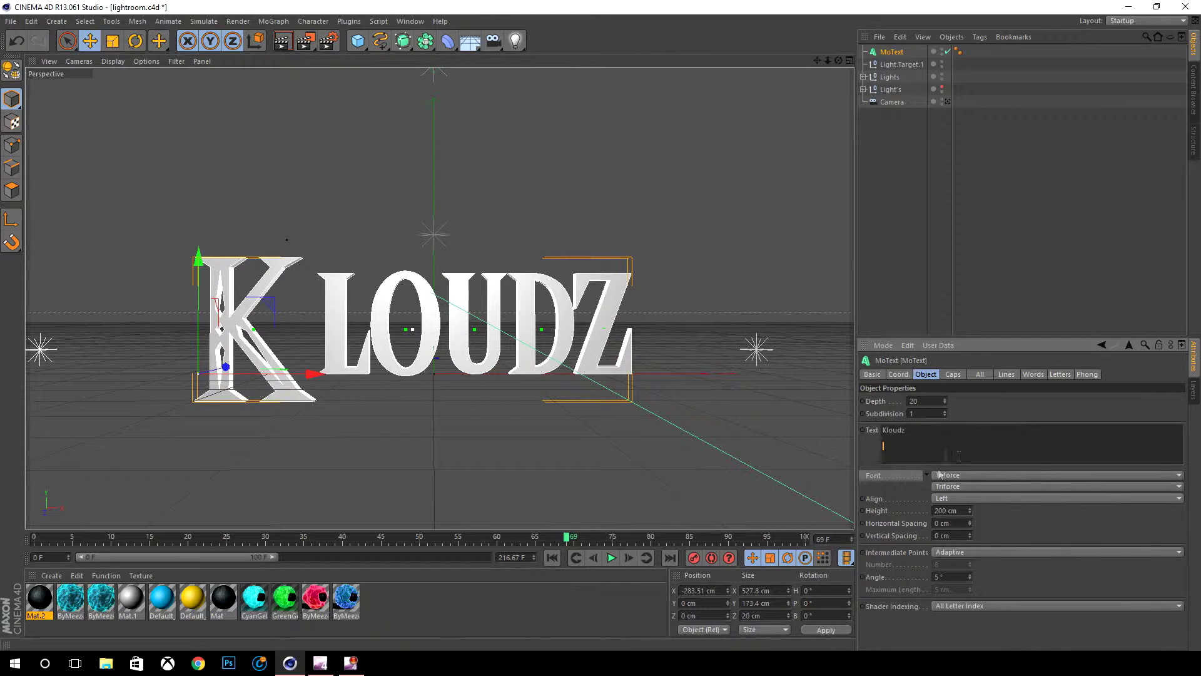
left_click(965, 474)
left_click(964, 474)
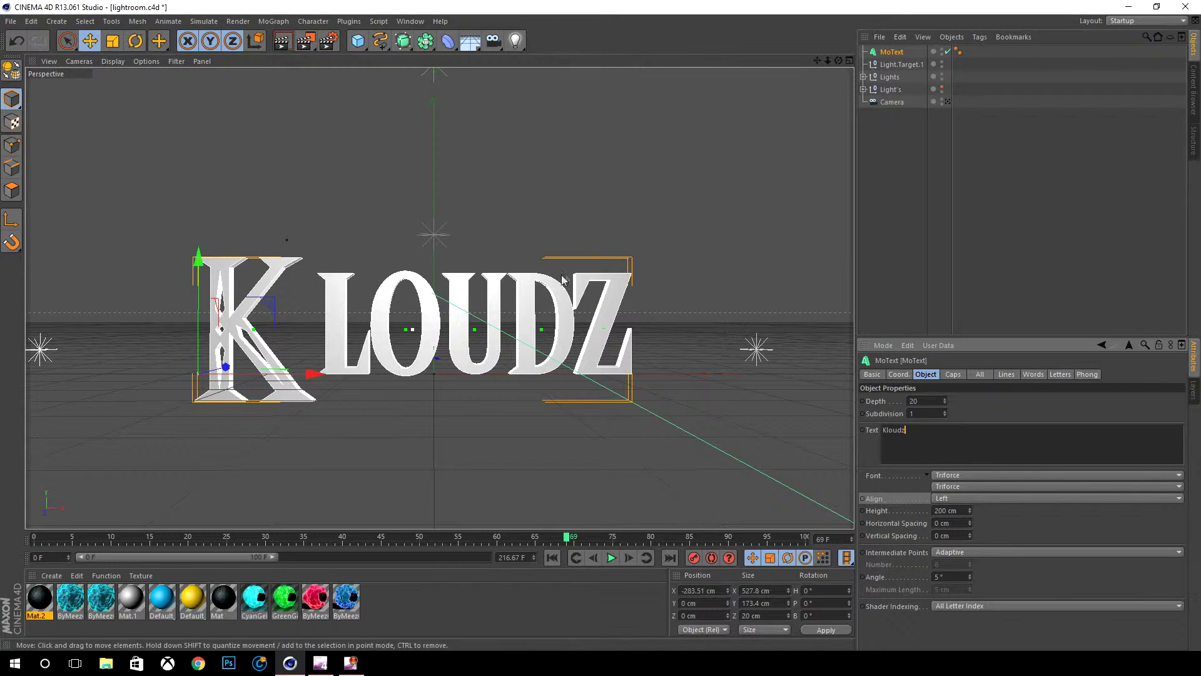
- Create a new material and set its color to purple with RGB 153, 0, 218
left_click(437, 587)
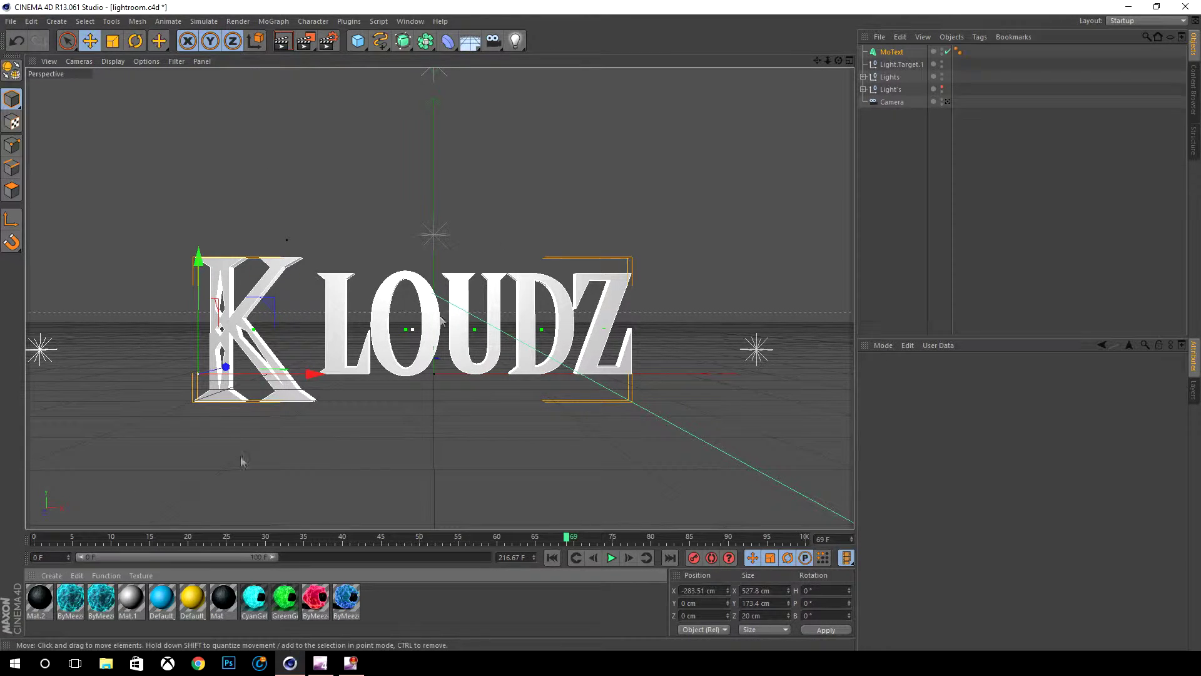
left_click(51, 576)
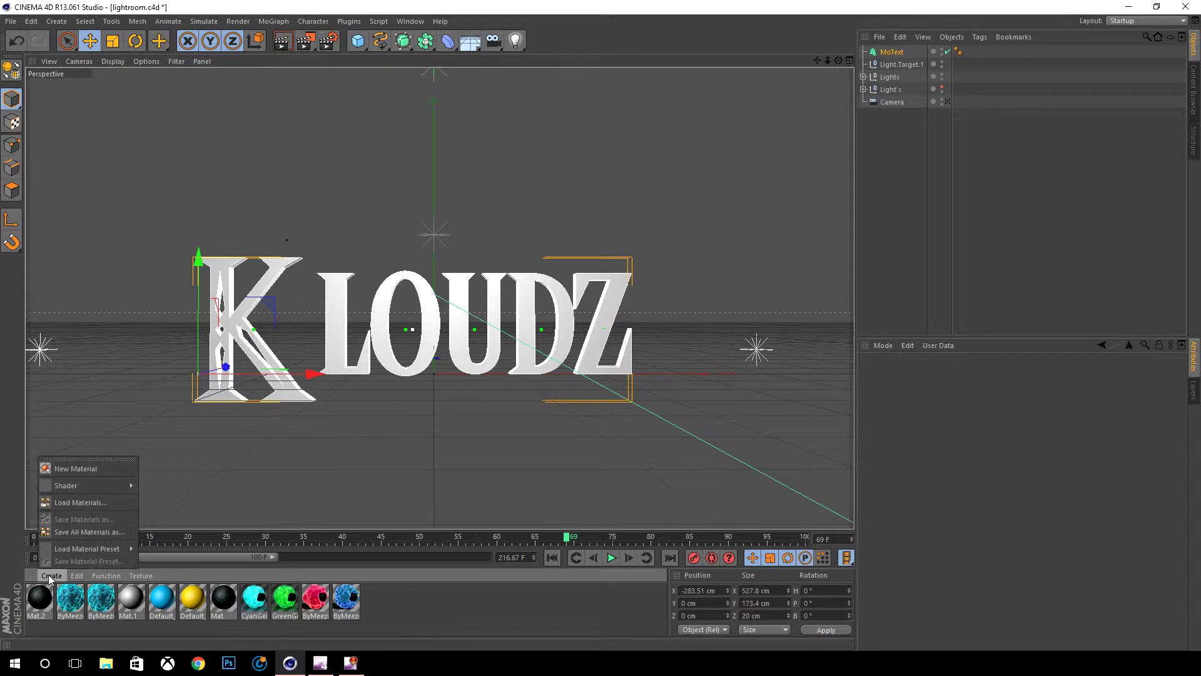
left_click(93, 470)
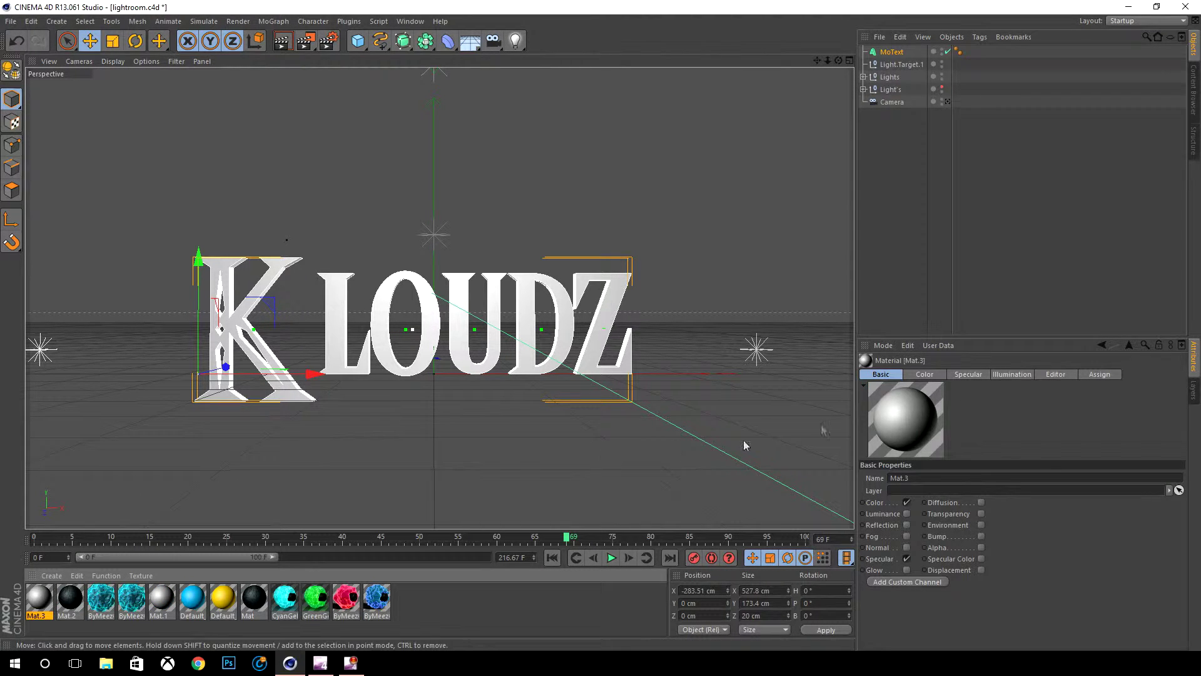
left_click(923, 374)
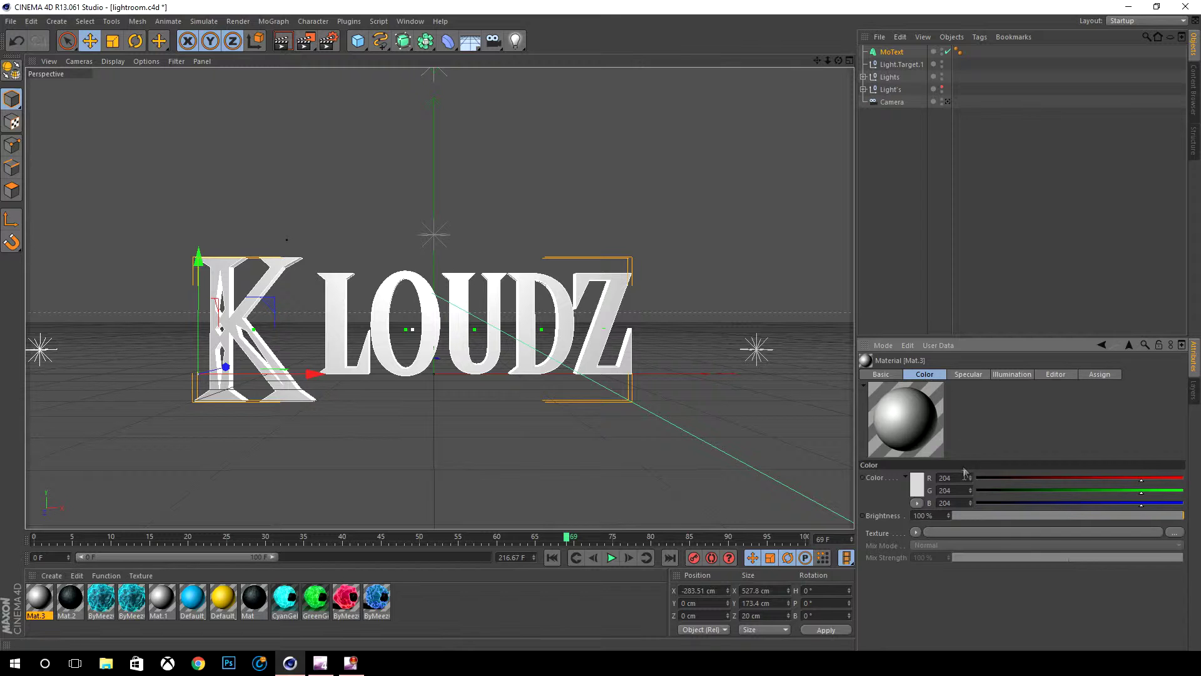
left_click(915, 493)
left_click_drag(959, 443, 974, 444)
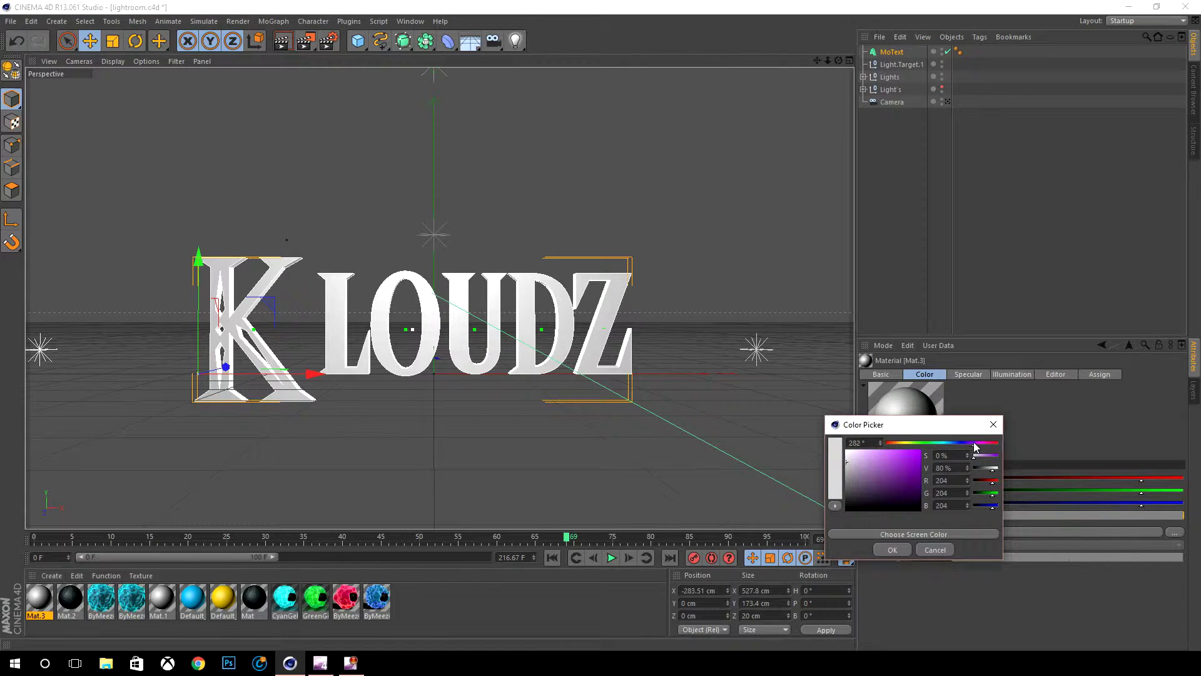
left_click_drag(906, 470, 926, 463)
left_click(901, 553)
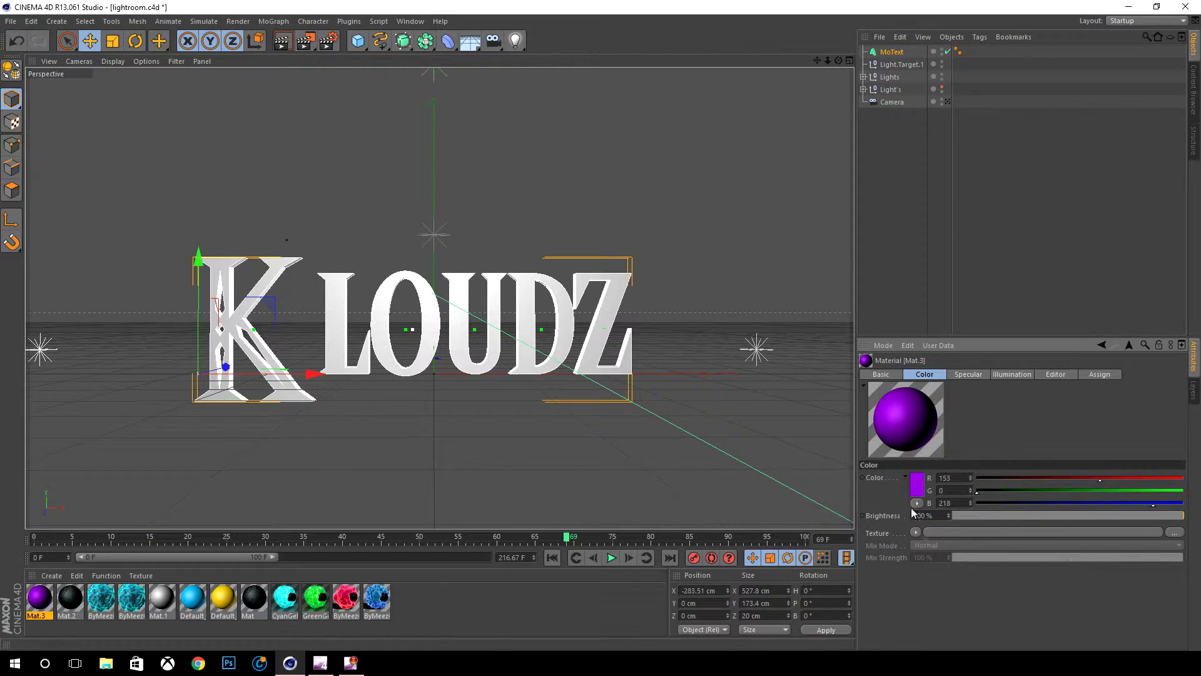
- Set the purple material's specular mode to Metal and its specular width to 81%
left_click(1005, 375)
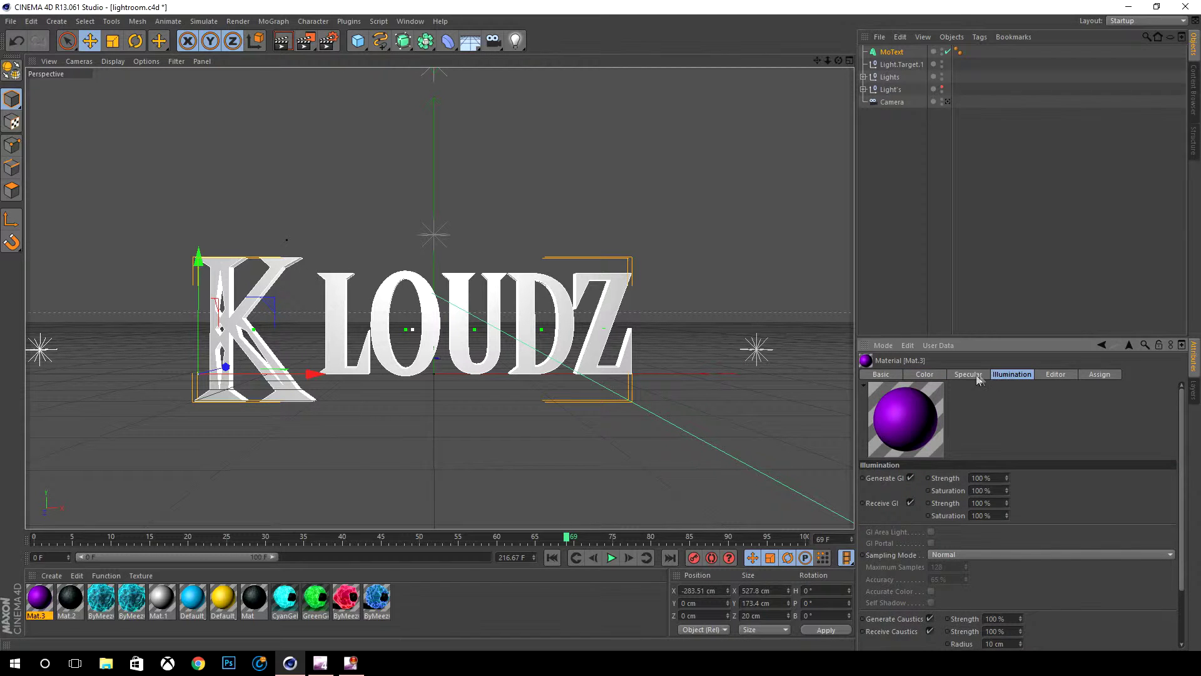
left_click(982, 376)
left_click(933, 517)
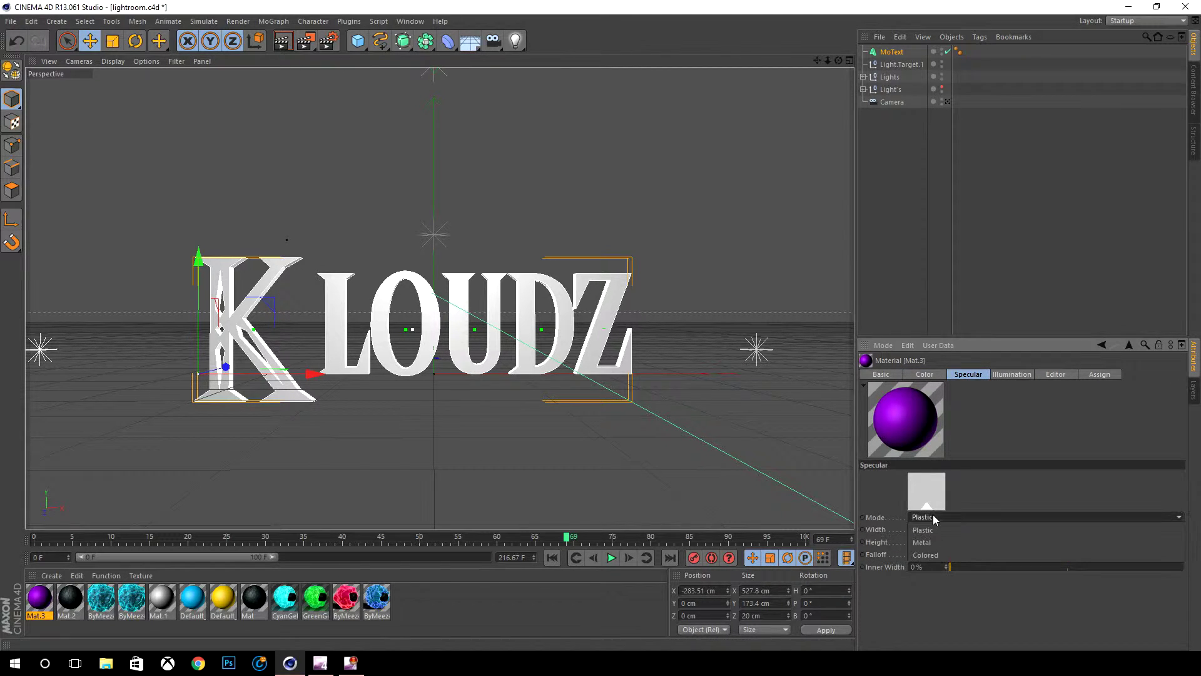
left_click(933, 542)
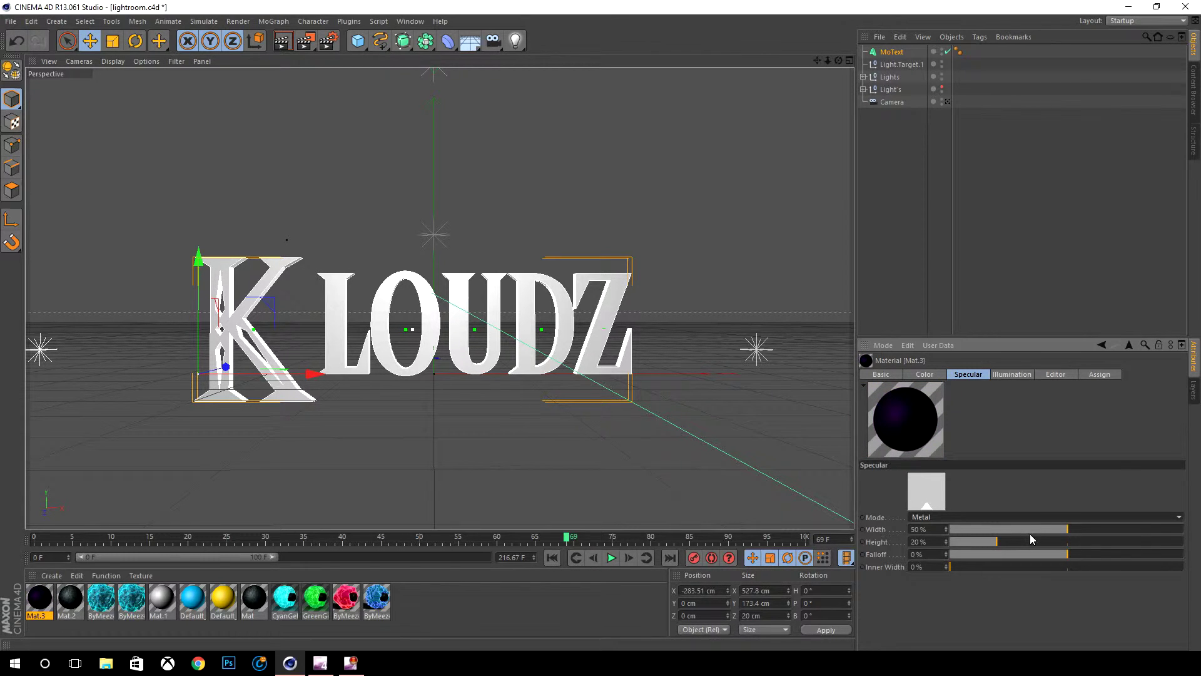
left_click(1054, 530)
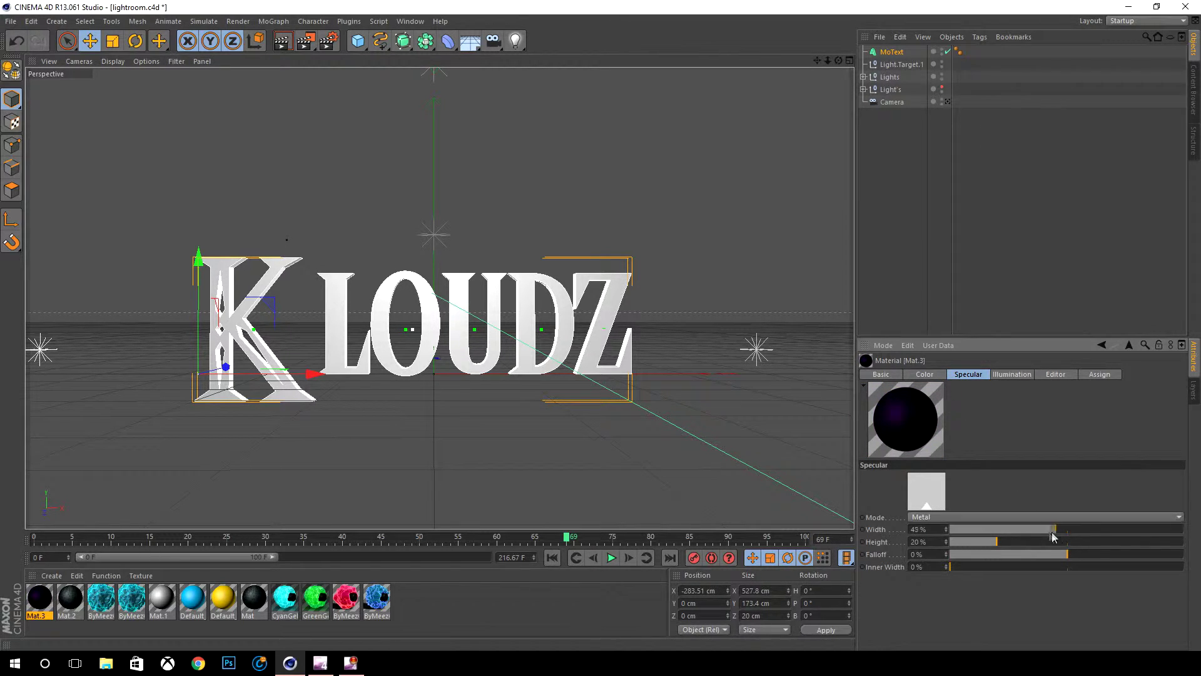
left_click_drag(1052, 530, 1140, 529)
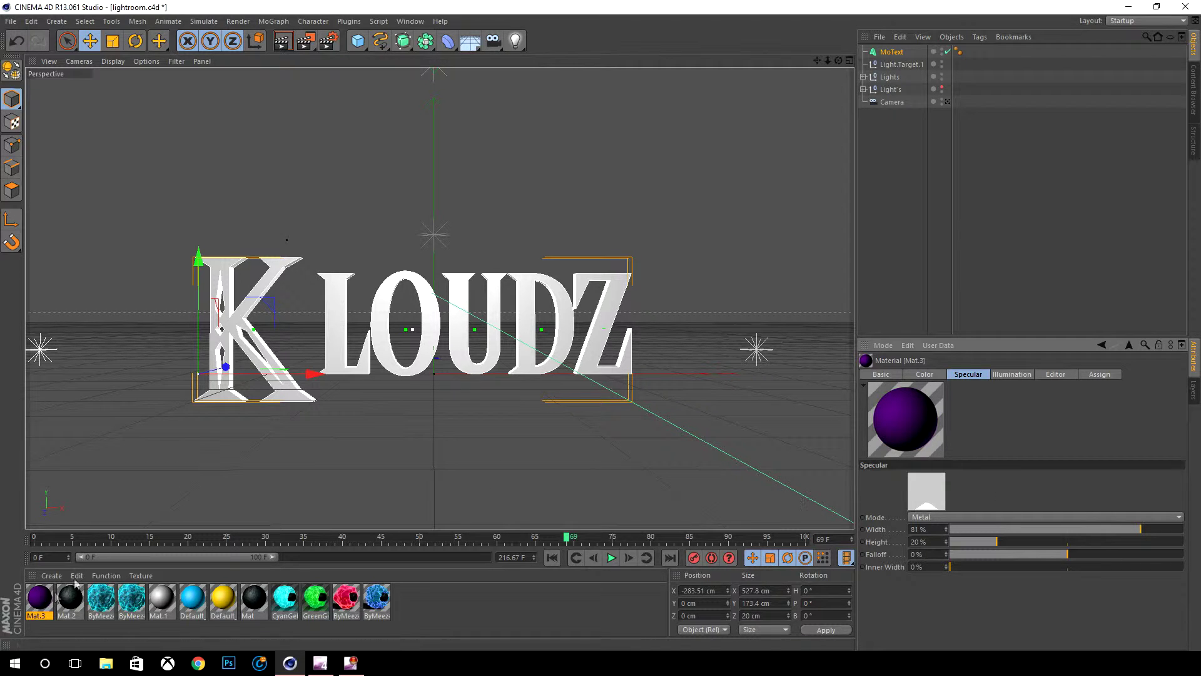
- Apply the purple material to the Kloudz text and render the perspective view to preview it
left_click_drag(148, 487, 330, 359)
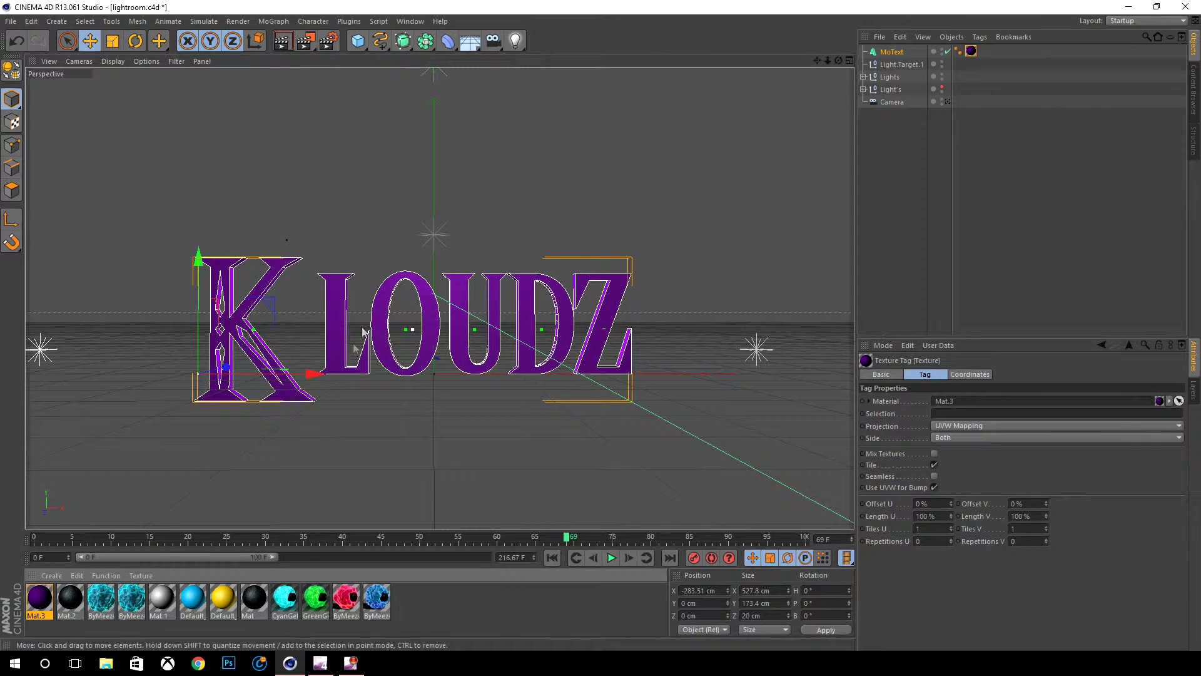
left_click(285, 42)
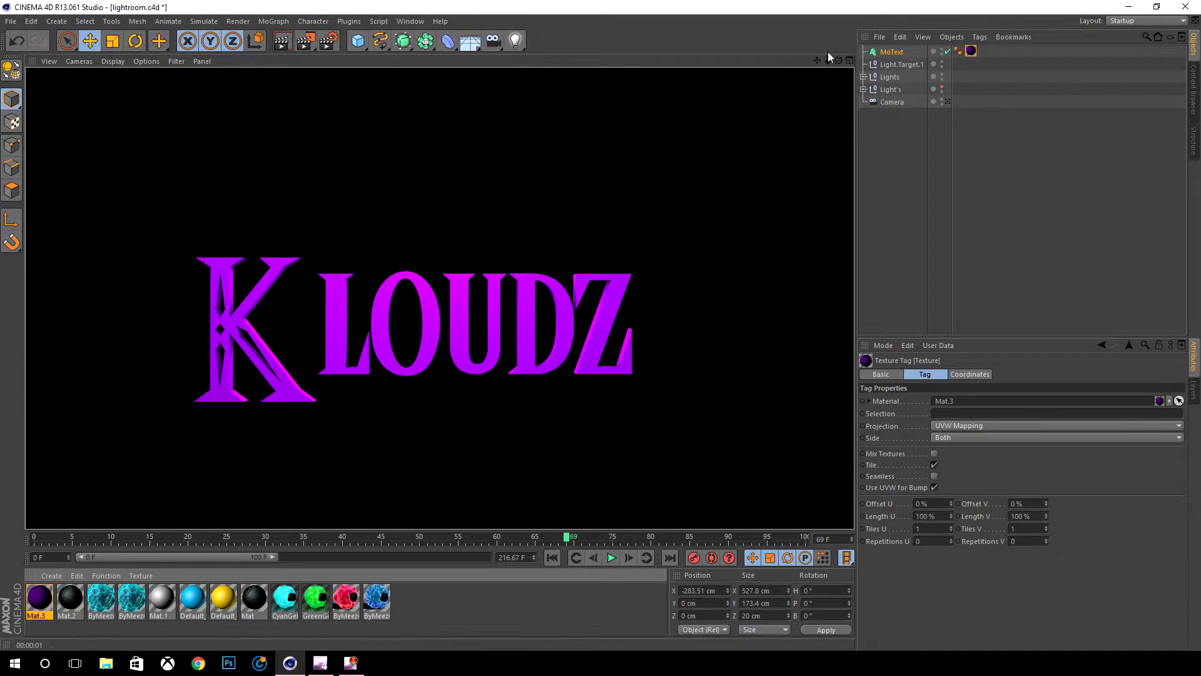
left_click(786, 211)
left_click(524, 289)
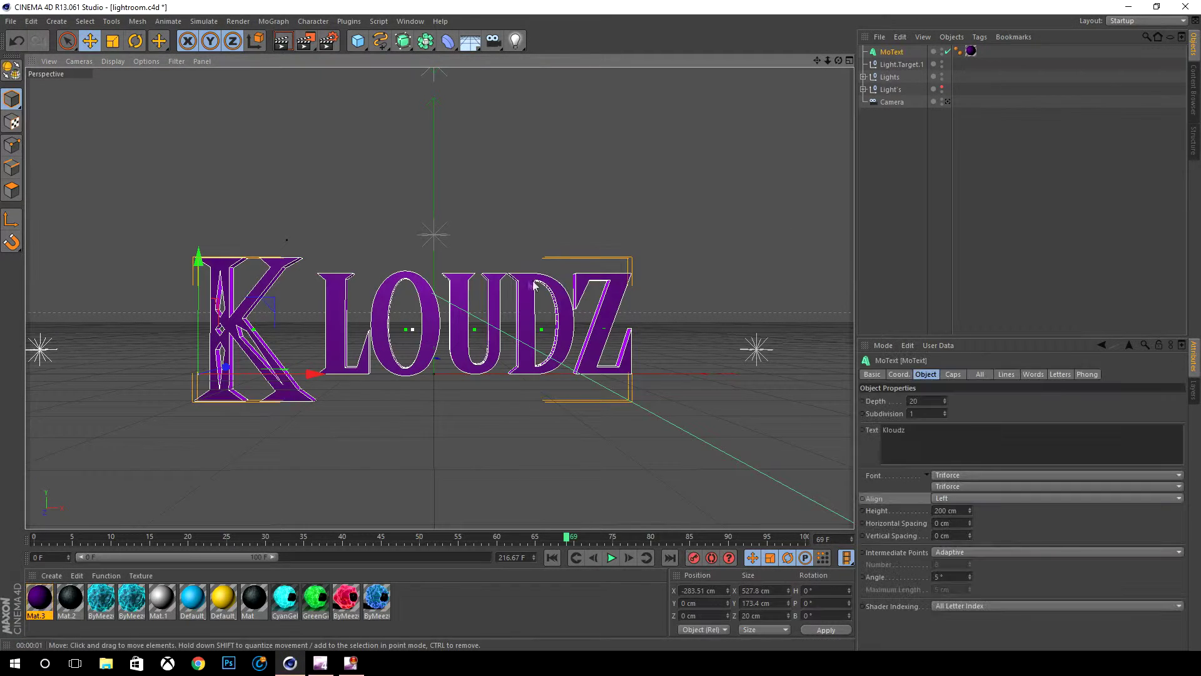
- Set the purple material's specular width to 67% and render the view again
left_click(36, 606)
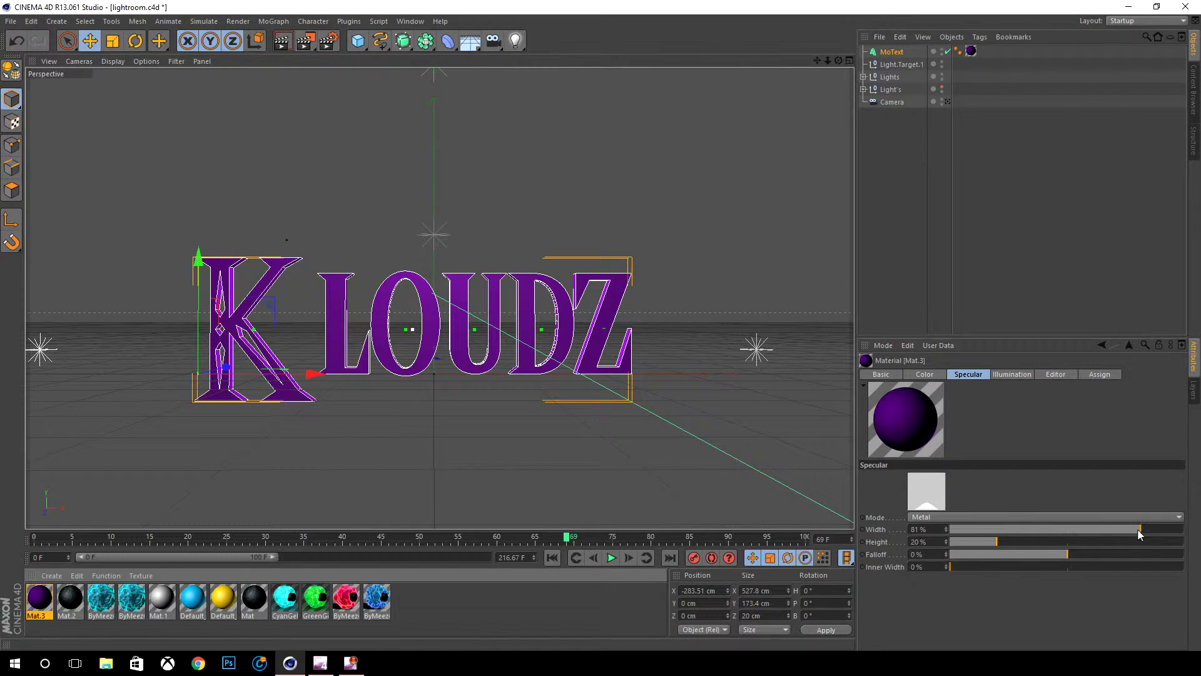
left_click_drag(1139, 532, 1108, 531)
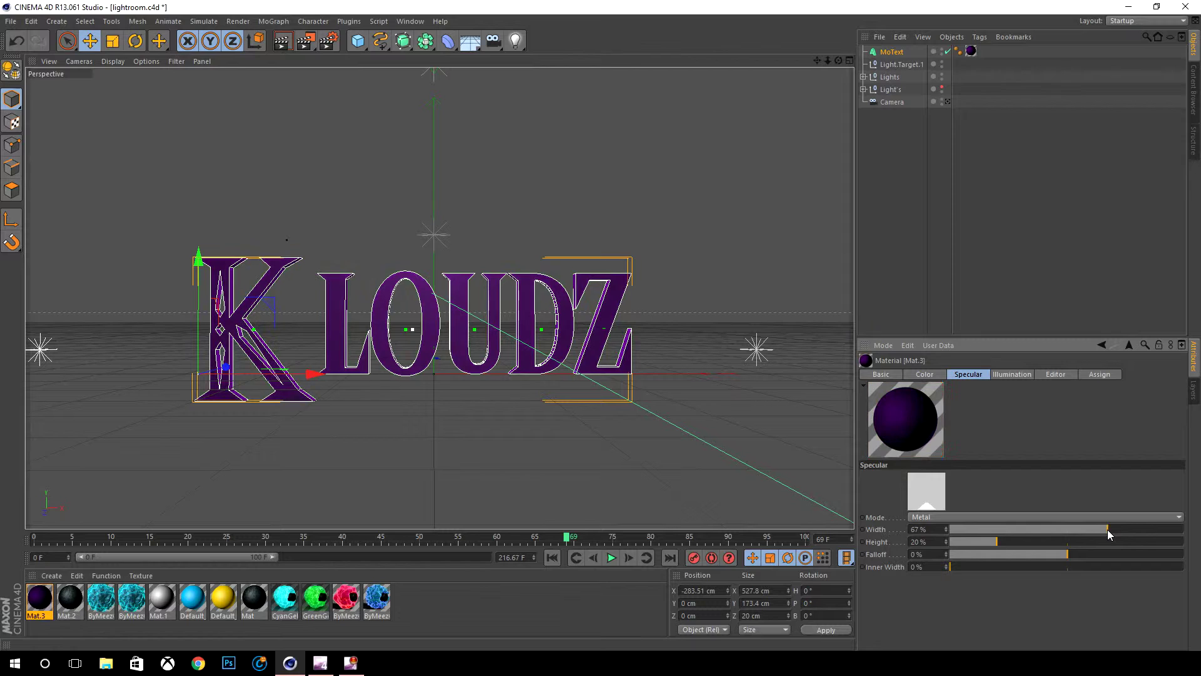
key("ctrl+r")
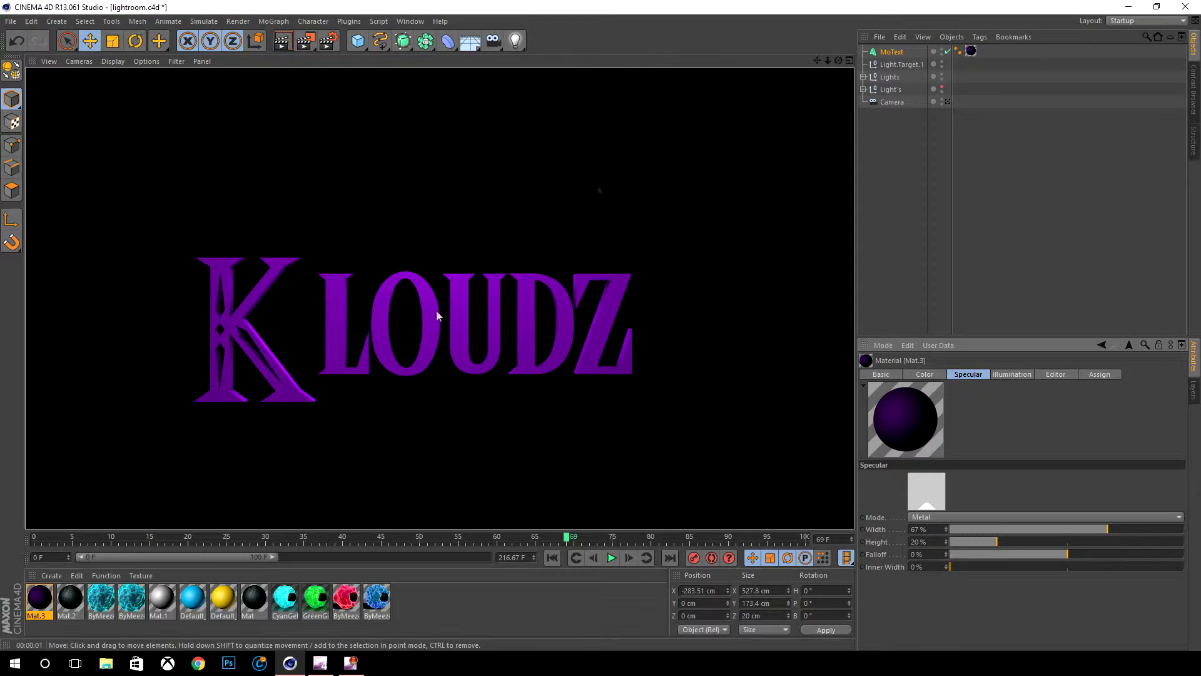
- Increase the extrusion depth of the original Kloudz MoText object to 109
left_click(592, 265)
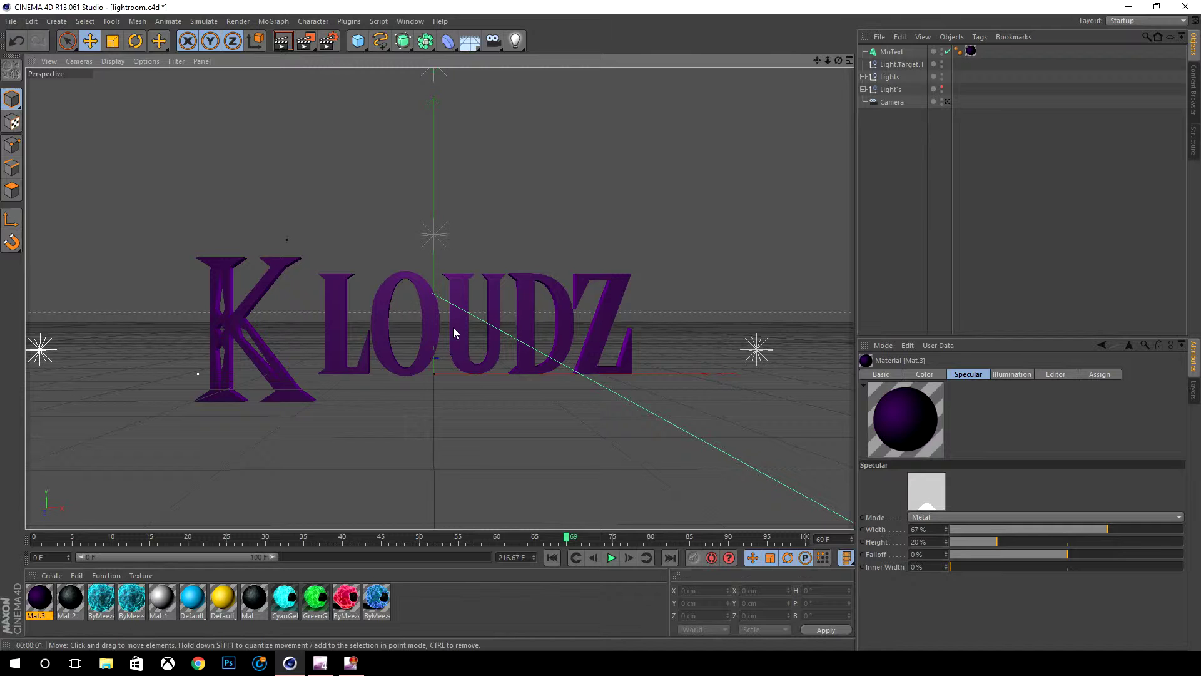
left_click(891, 53)
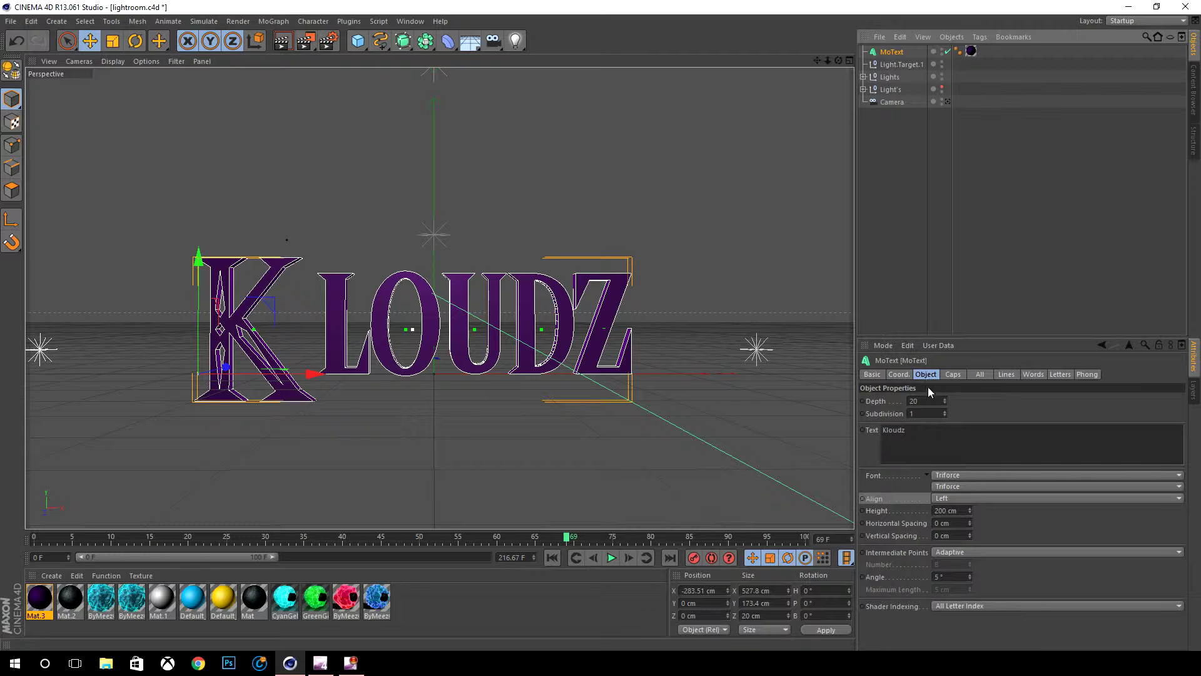
left_click_drag(944, 401, 958, 378)
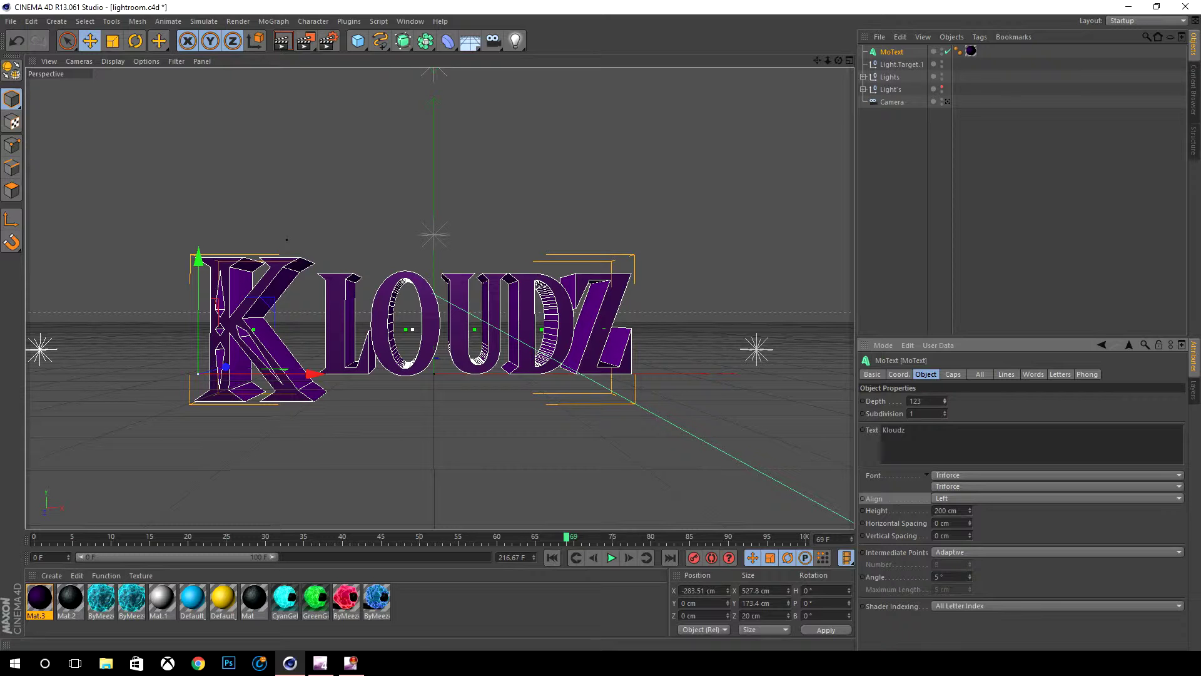
left_click_drag(958, 377, 960, 373)
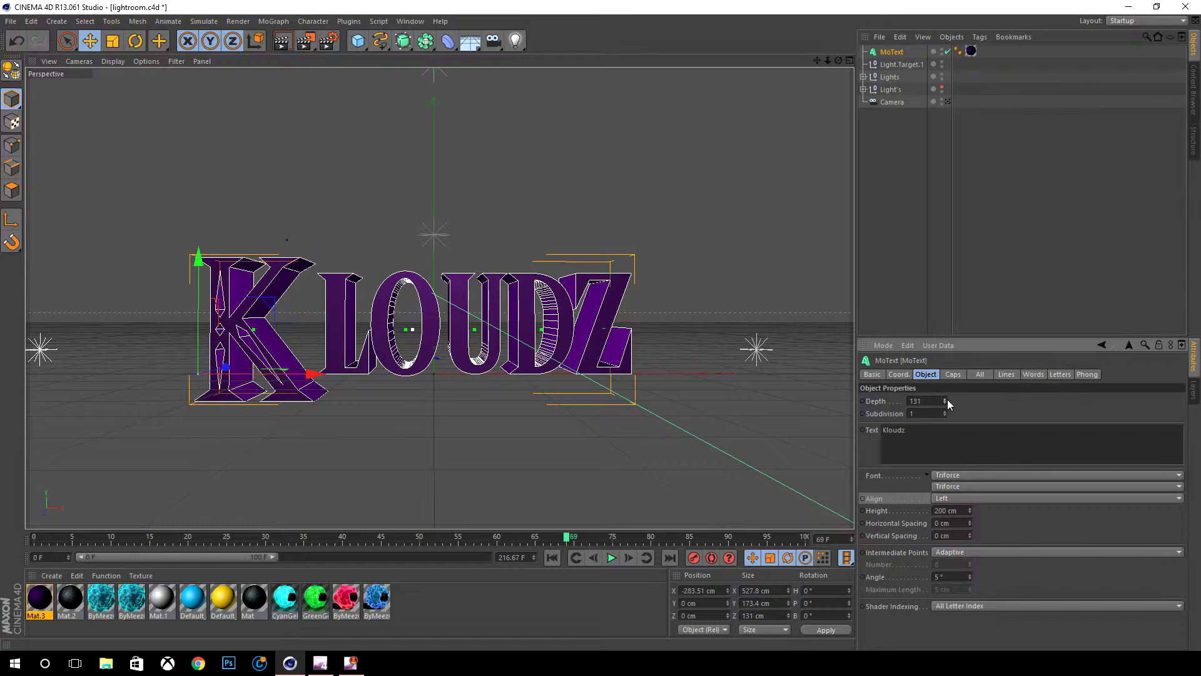
left_click_drag(947, 399, 947, 406)
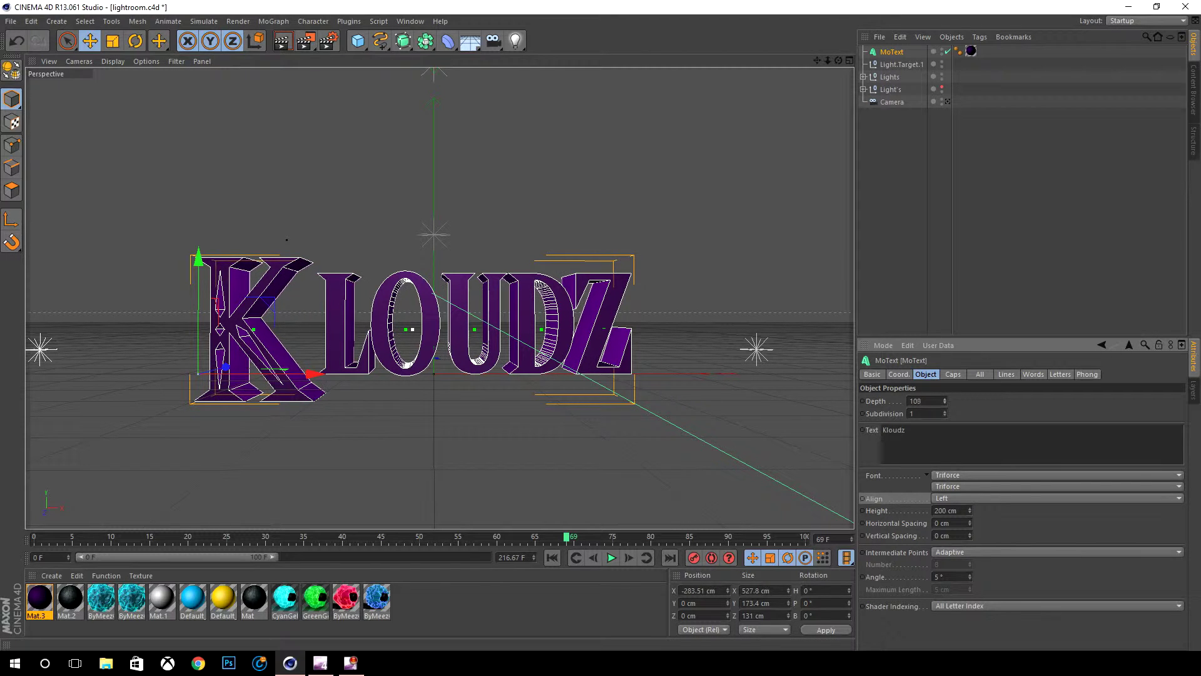
left_click(726, 312)
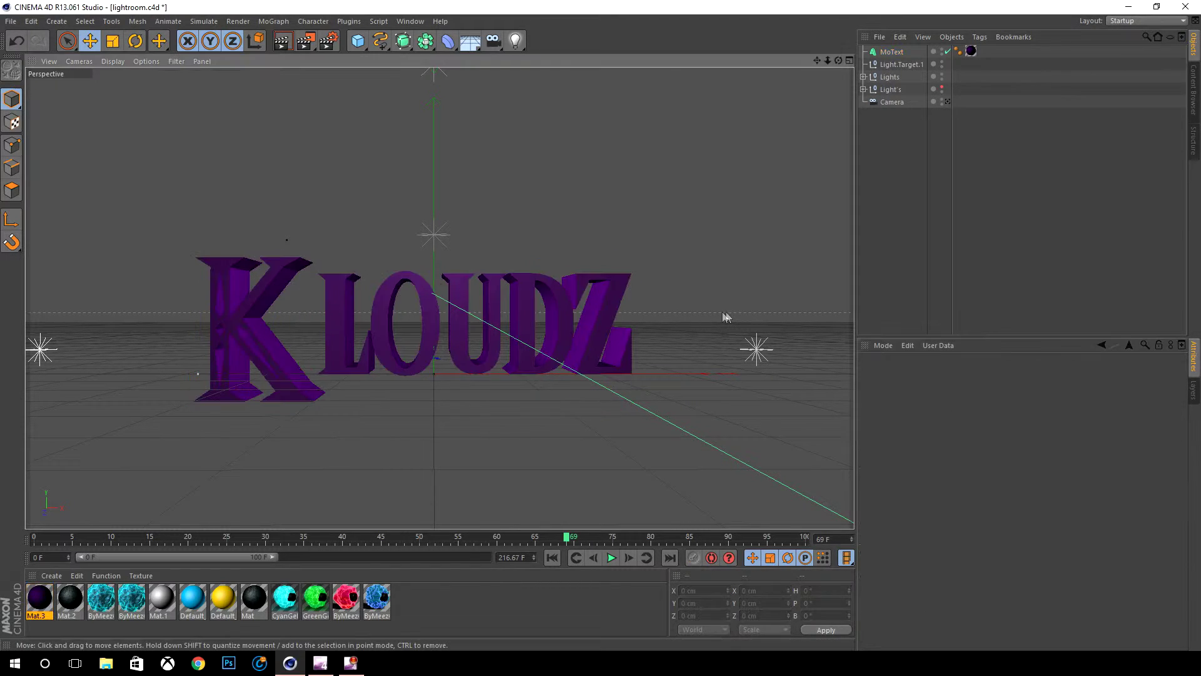
left_click(580, 314)
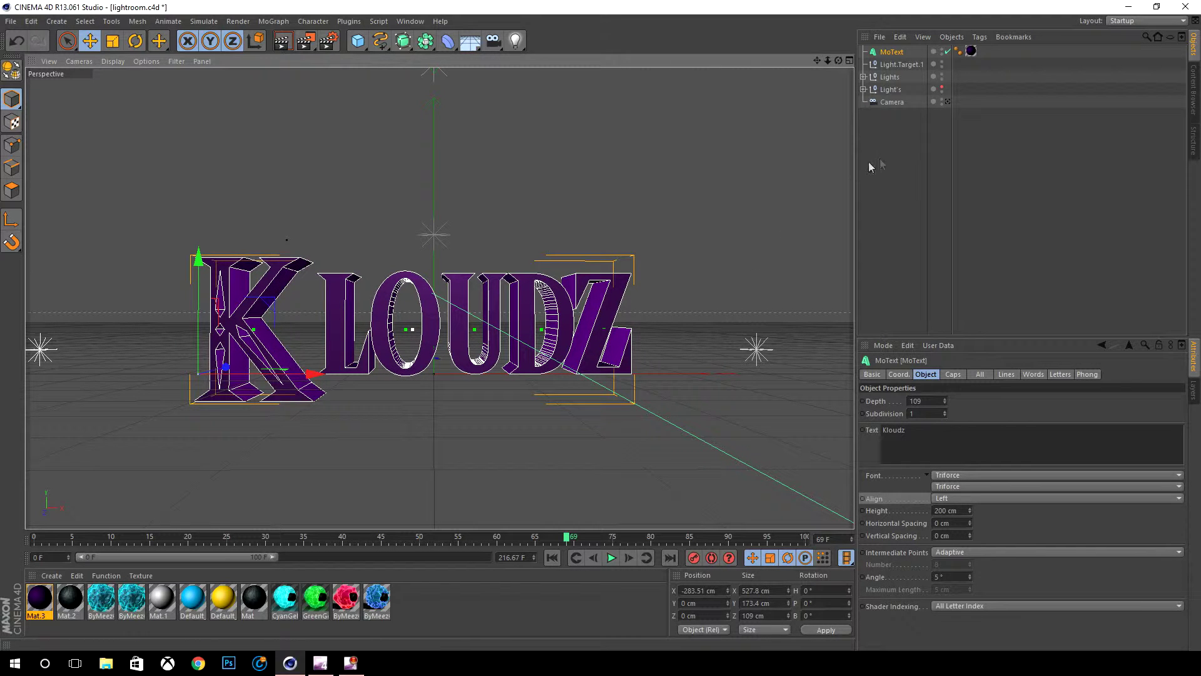
left_click(885, 155)
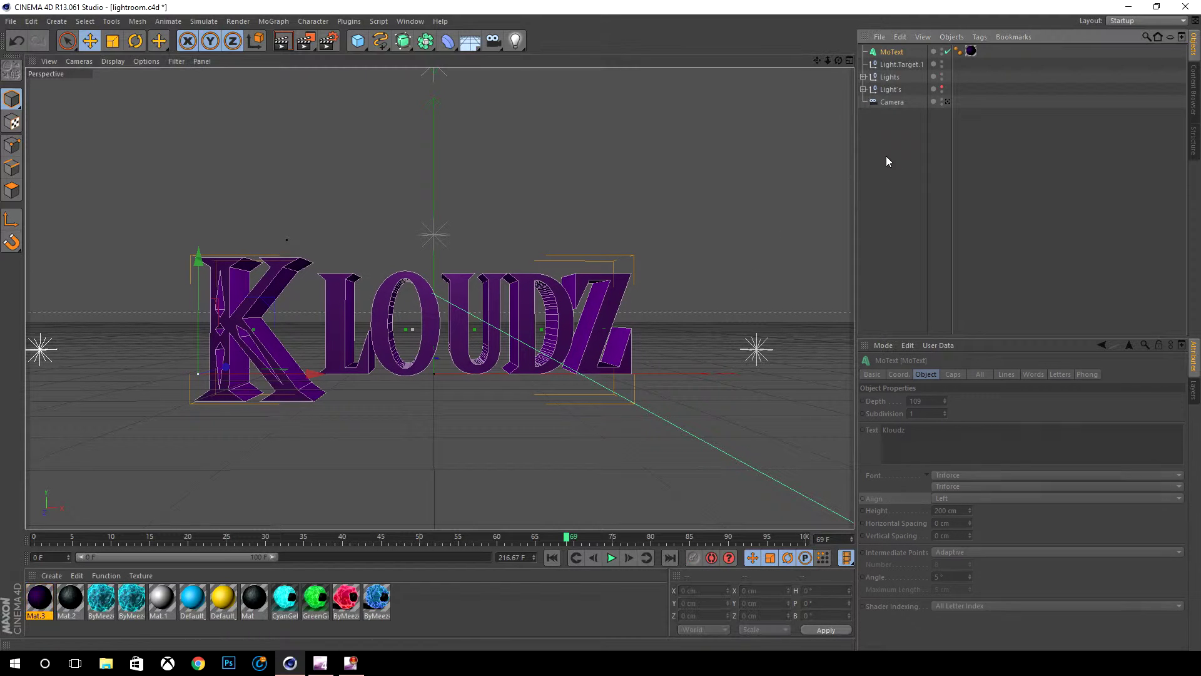
- Duplicate the Kloudz MoText object in the object list, placing the copy below the camera, and select the copy
left_click(893, 54)
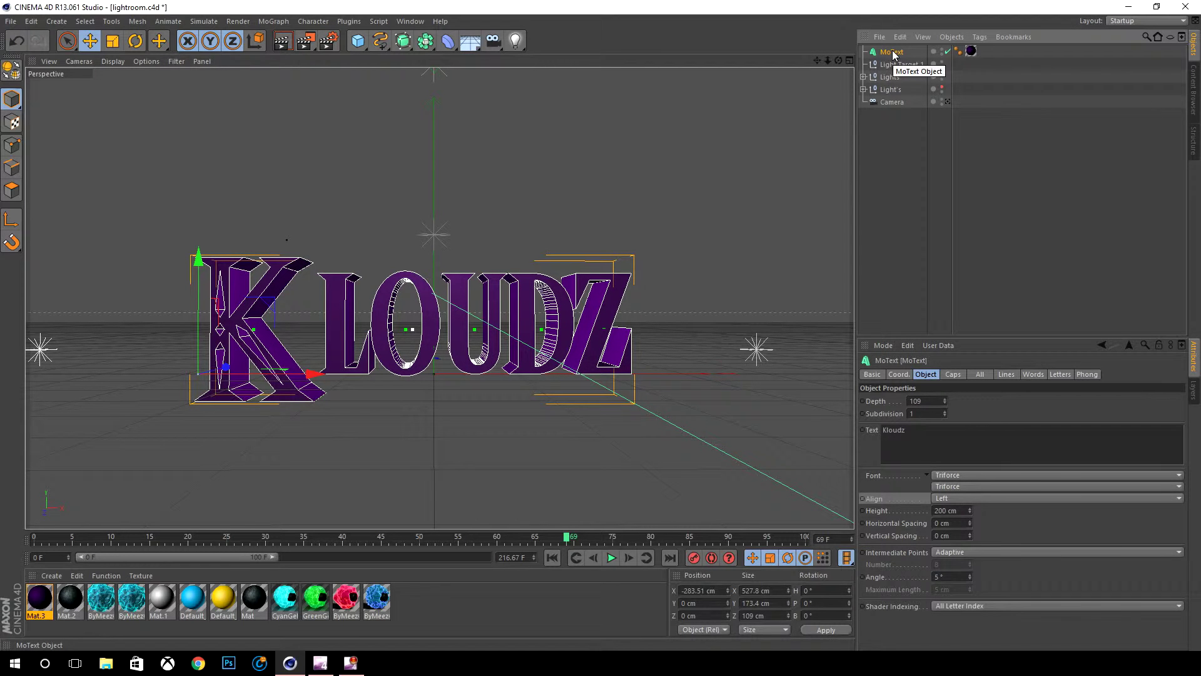
left_click_drag(893, 55, 905, 116)
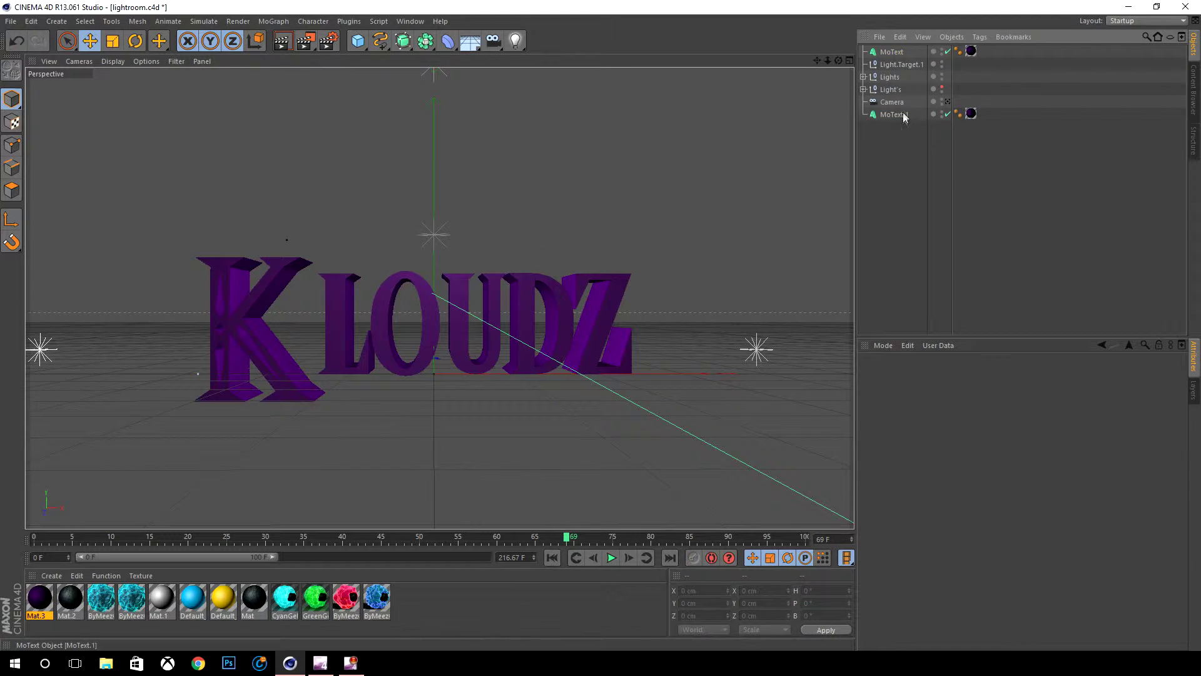
left_click_drag(901, 67, 890, 111)
left_click(893, 114)
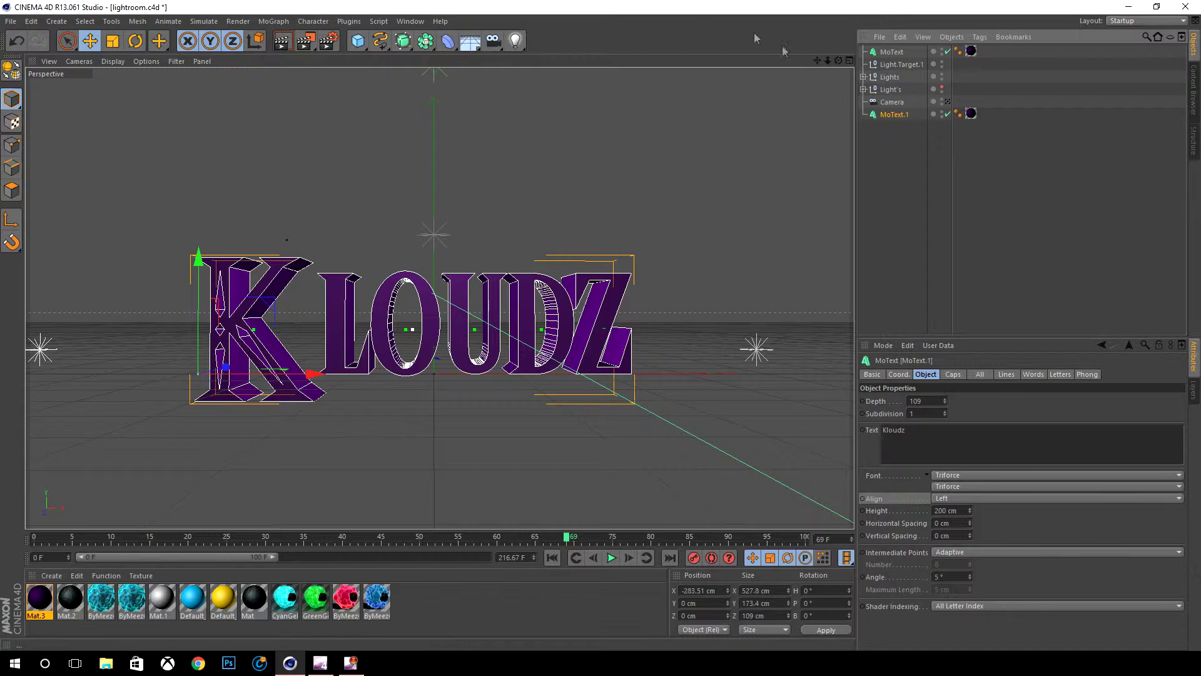
- Set the duplicate text's depth to 59 and move it about 29 cm along Z into the original text
left_click_drag(838, 60, 750, 80)
left_click(938, 401)
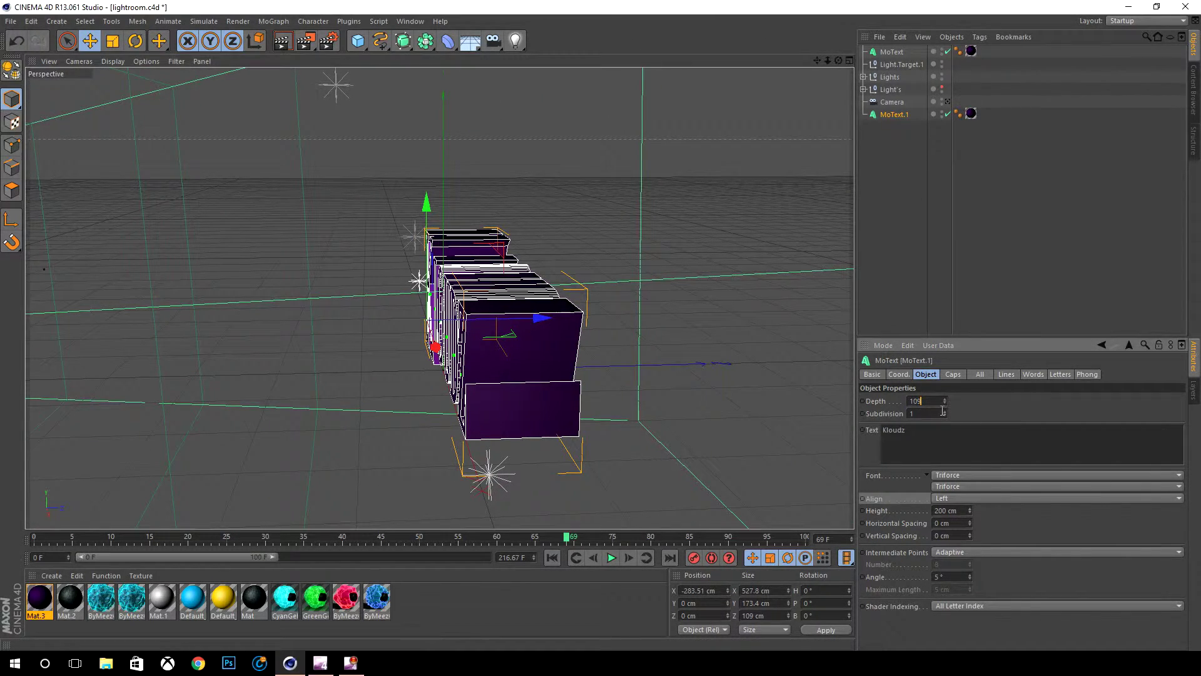
key("BackSpace")
key("BackSpace")
key("BackSpace")
type("60")
key("Return")
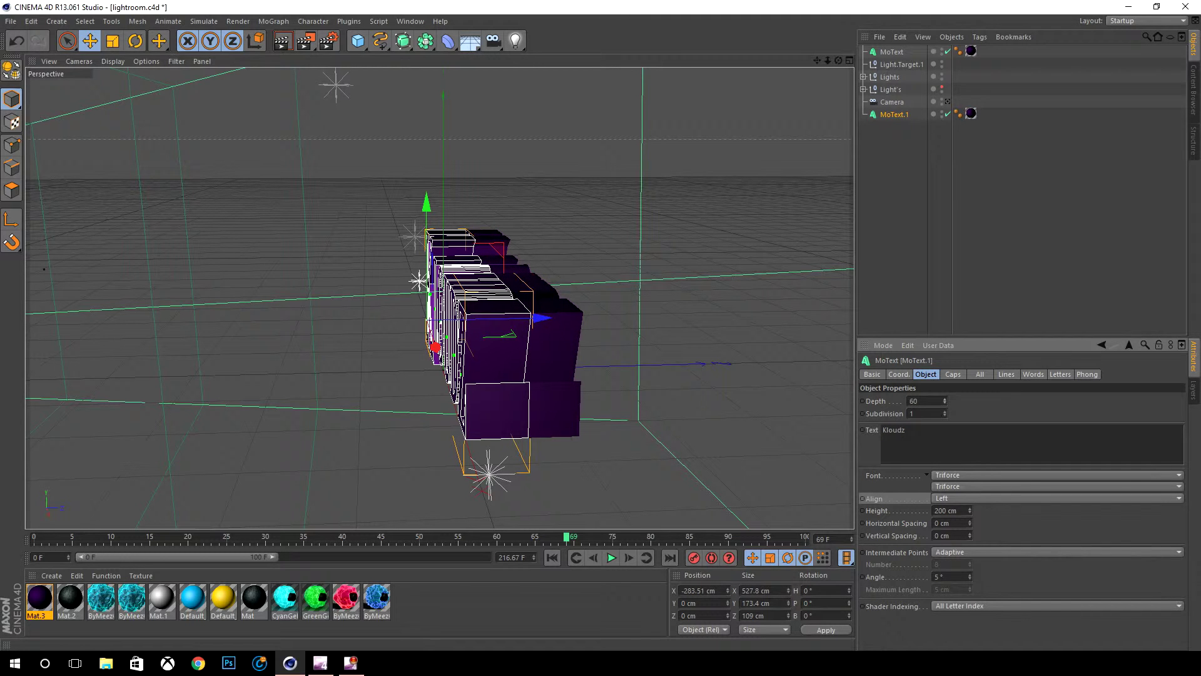
key("Down")
key("Down")
key("Up")
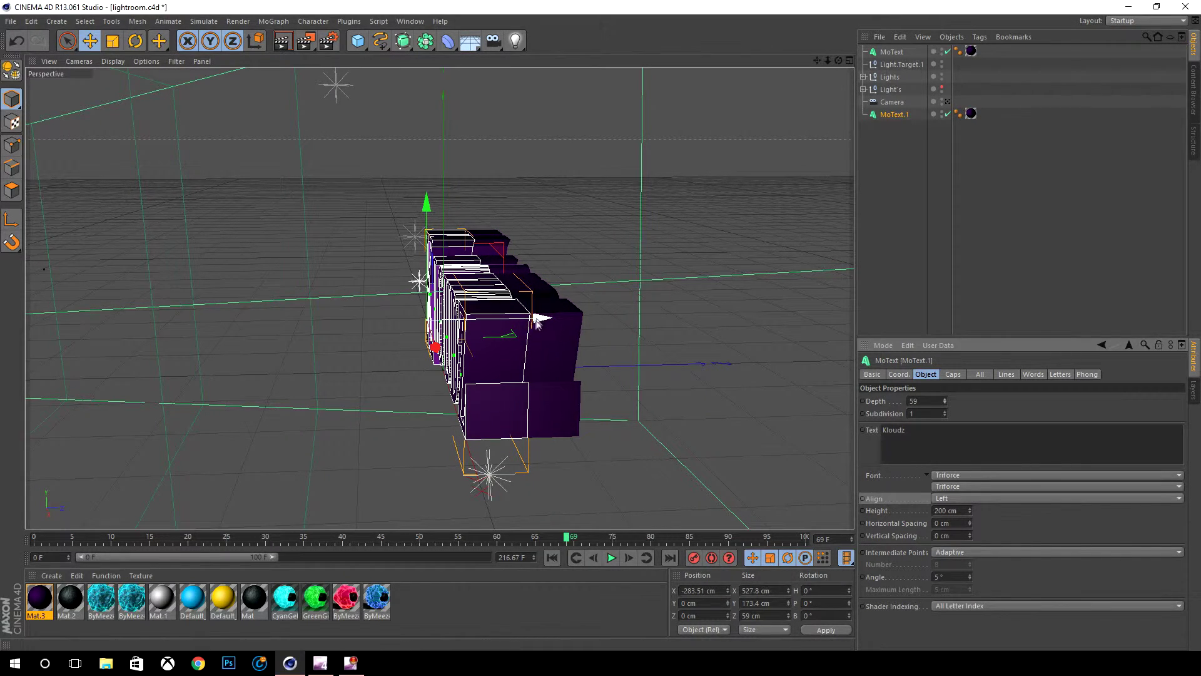
left_click_drag(537, 317, 556, 319)
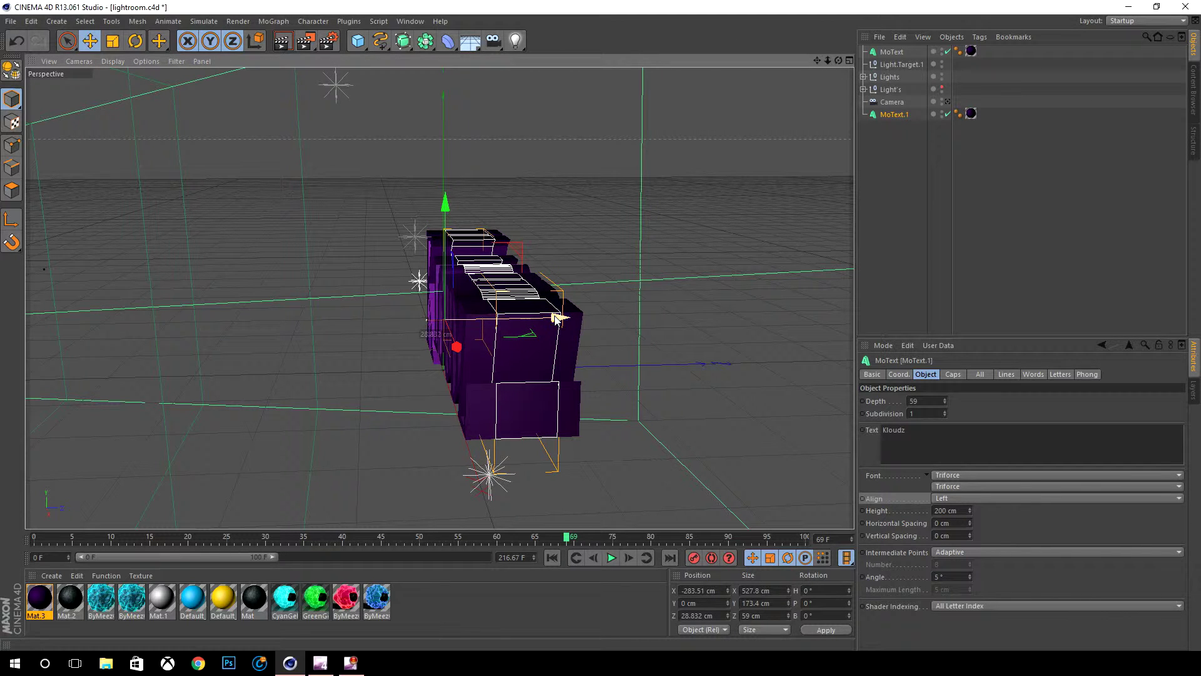
- Apply Fillet Cap to the duplicate text's start and end, with 2 steps and a 4 cm radius at the start
left_click(960, 376)
left_click(963, 402)
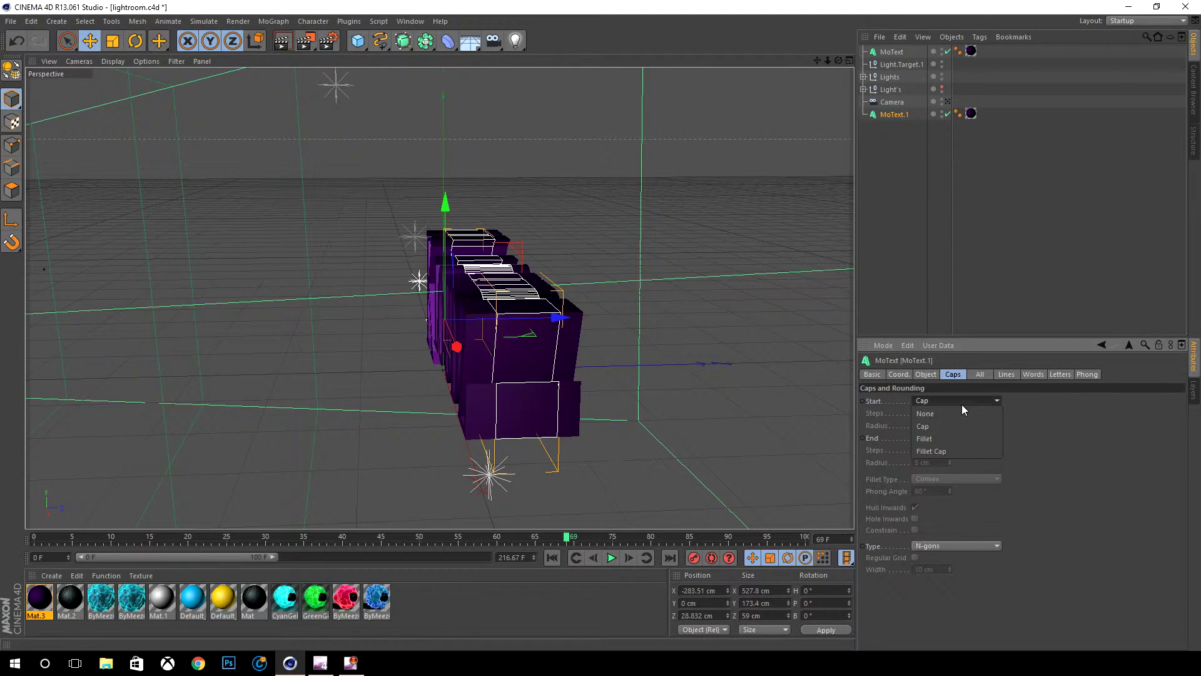
left_click(951, 451)
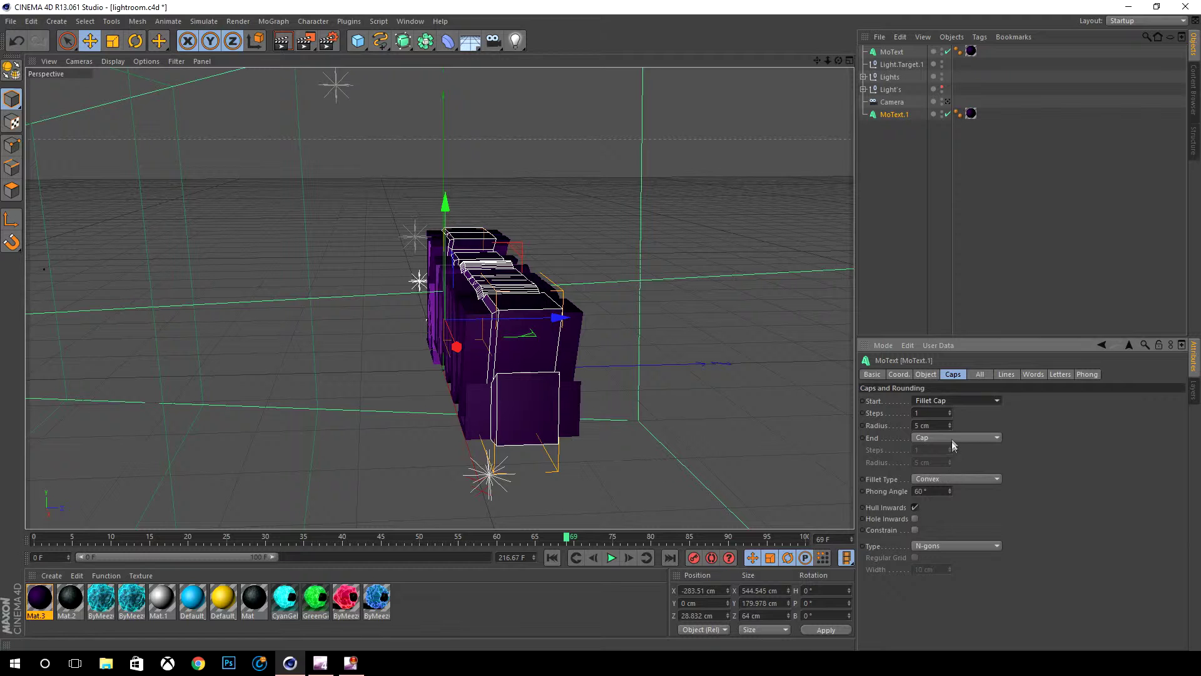
left_click(953, 437)
left_click(937, 484)
left_click(934, 414)
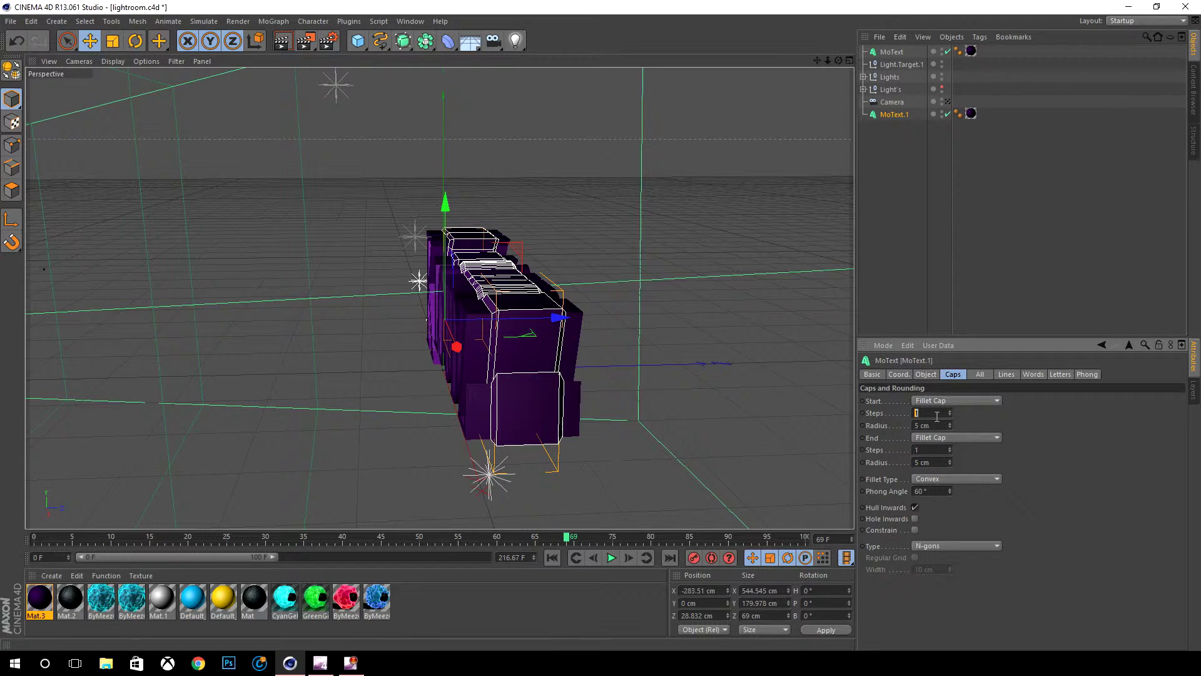
type("2")
key("Tab")
type("4")
key("Return")
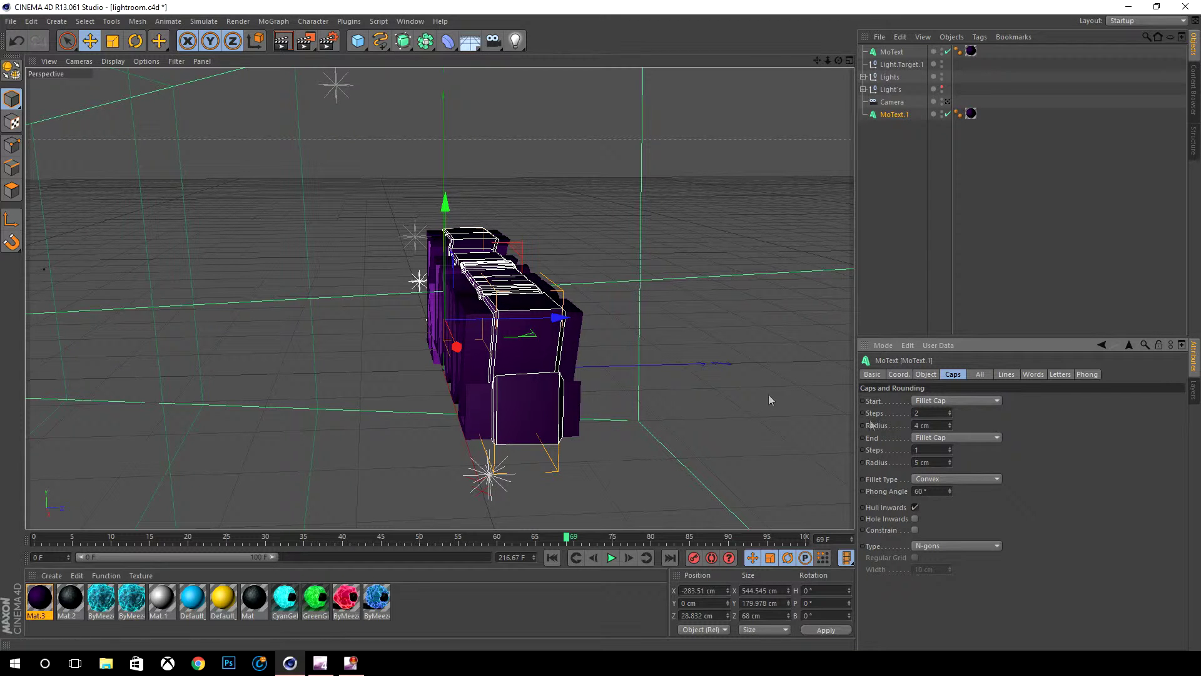
- Render the text from the front to preview the bevelled duplicate, and delete the duplicate MoText object
left_click_drag(838, 61, 807, 69)
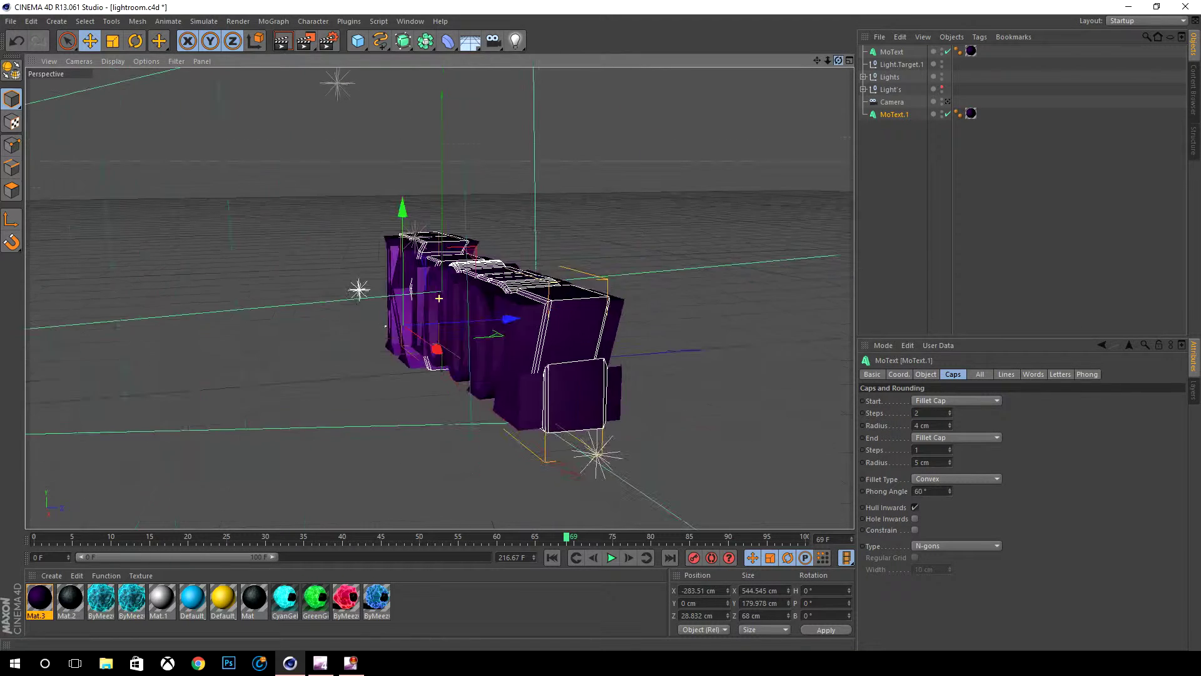
left_click_drag(439, 299, 721, 122)
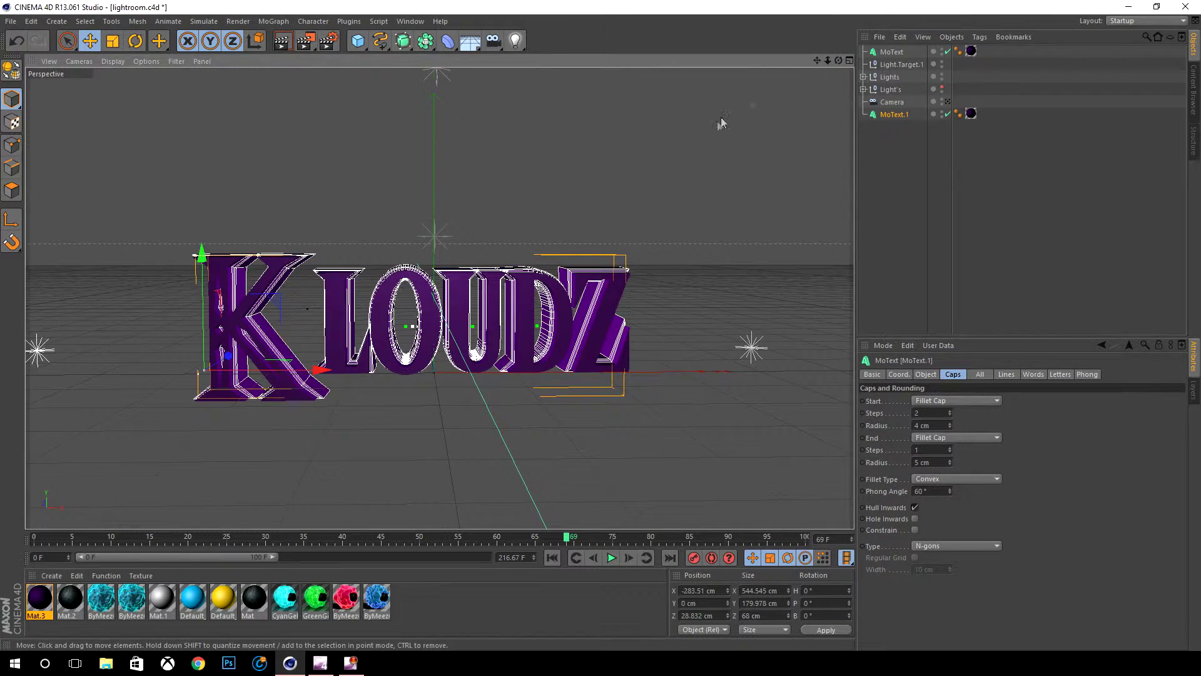
key("ctrl+r")
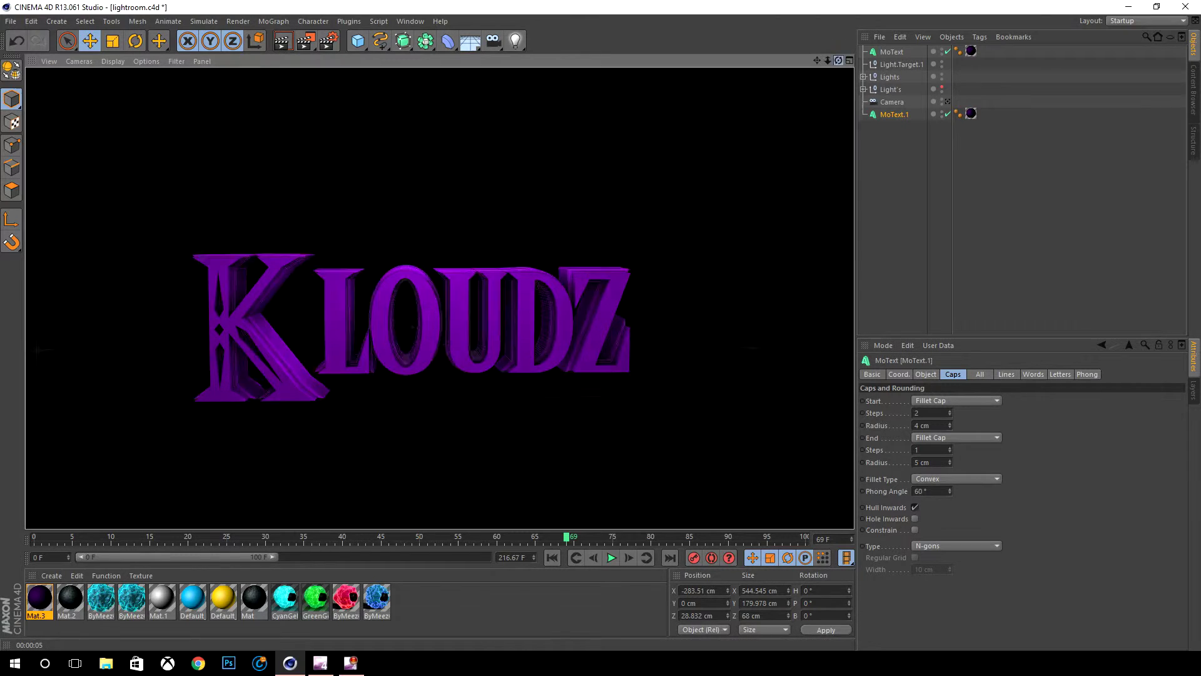
left_click(838, 61)
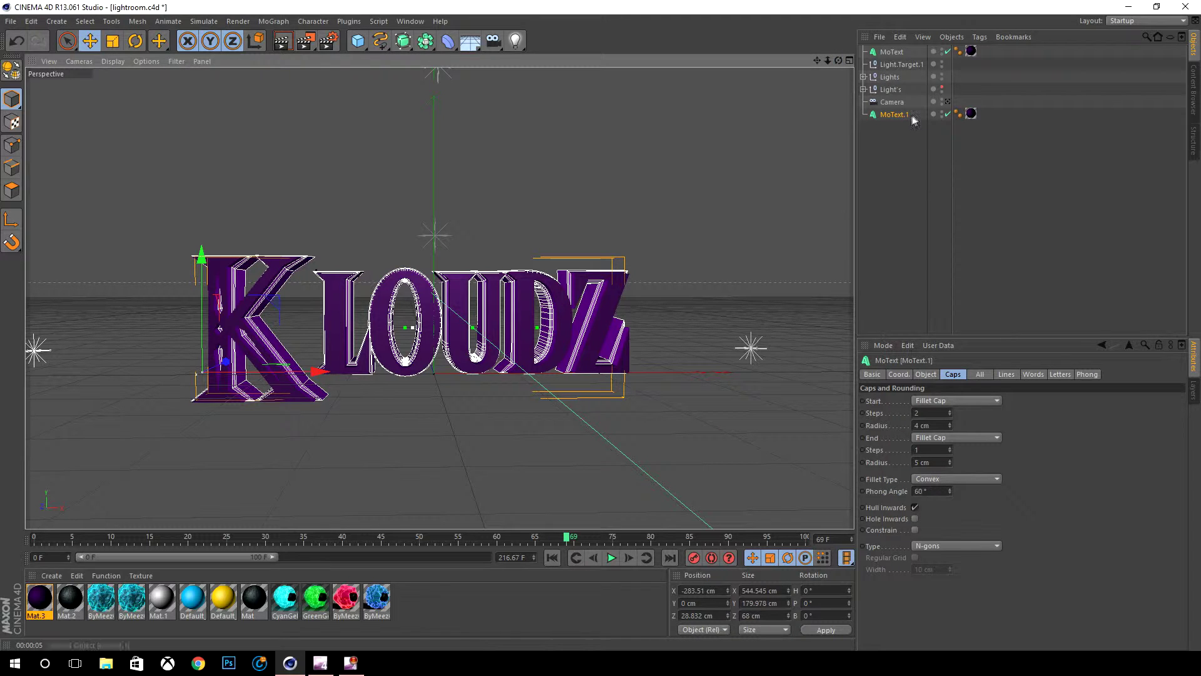
key("Delete")
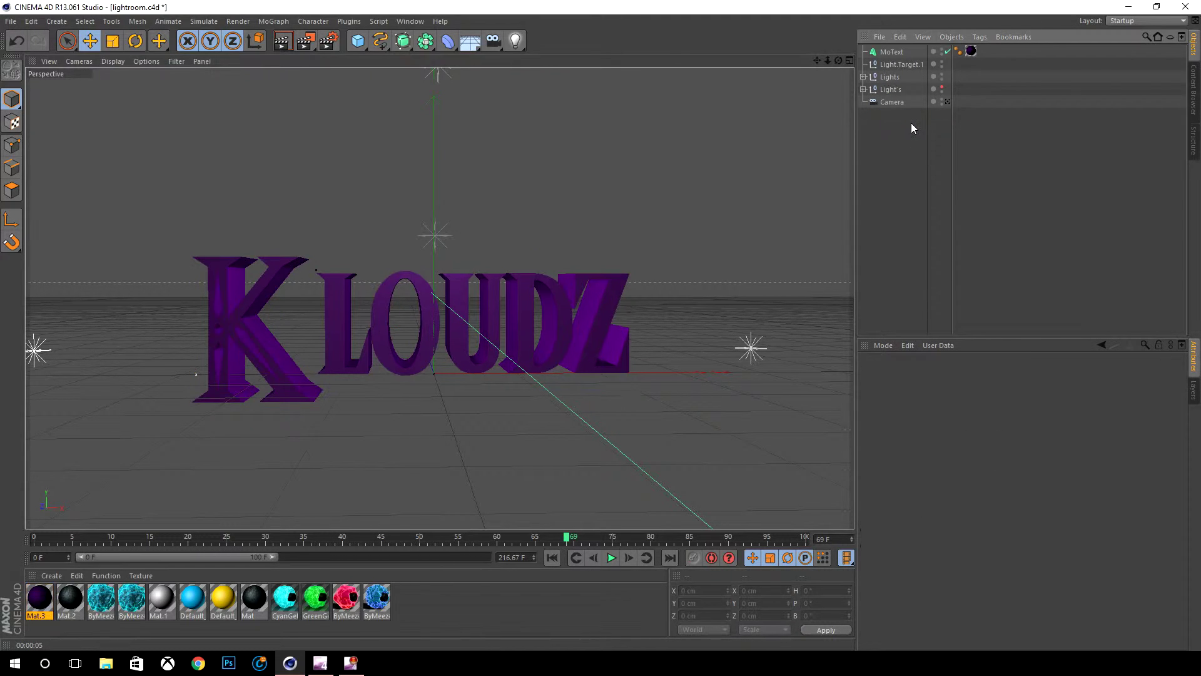
- Add a Random effector to the Kloudz MoText object and reduce the effector's strength to 0%
left_click(901, 52)
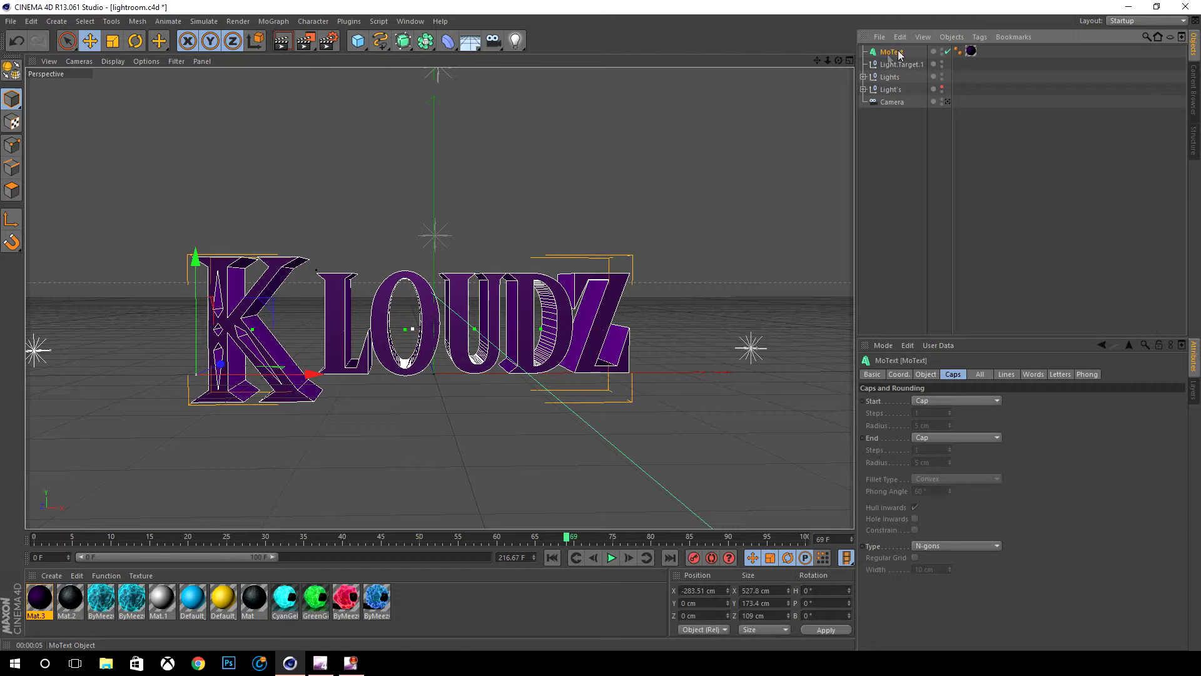
left_click(283, 22)
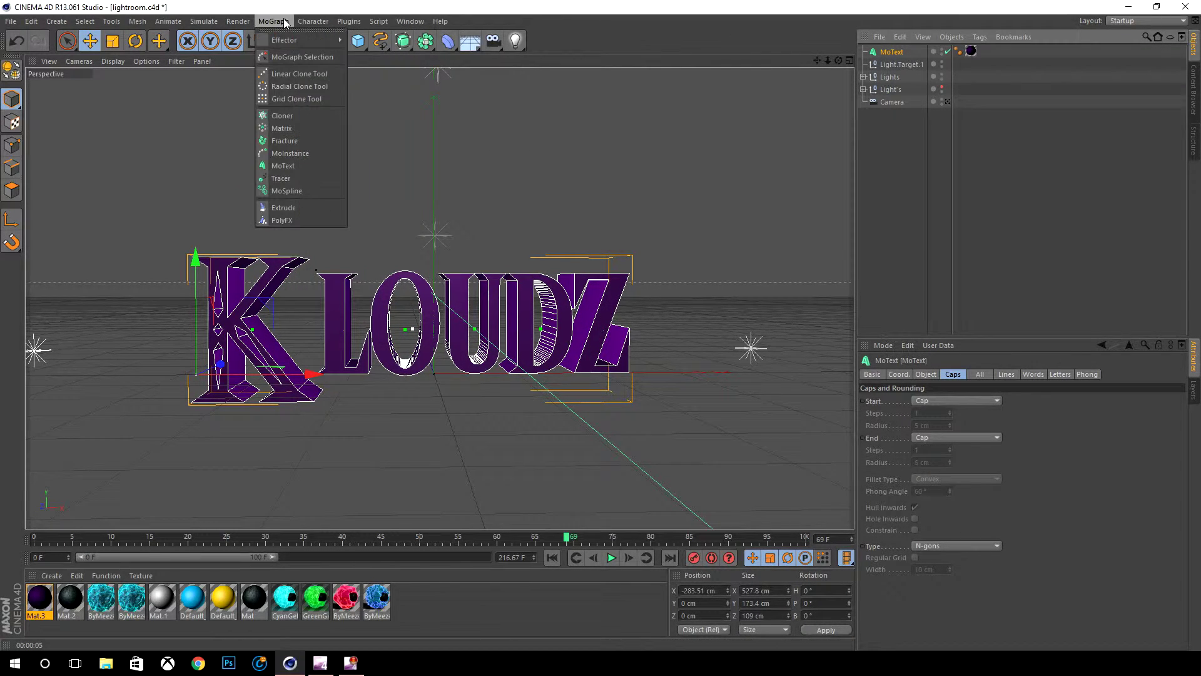
mouse_move(285, 41)
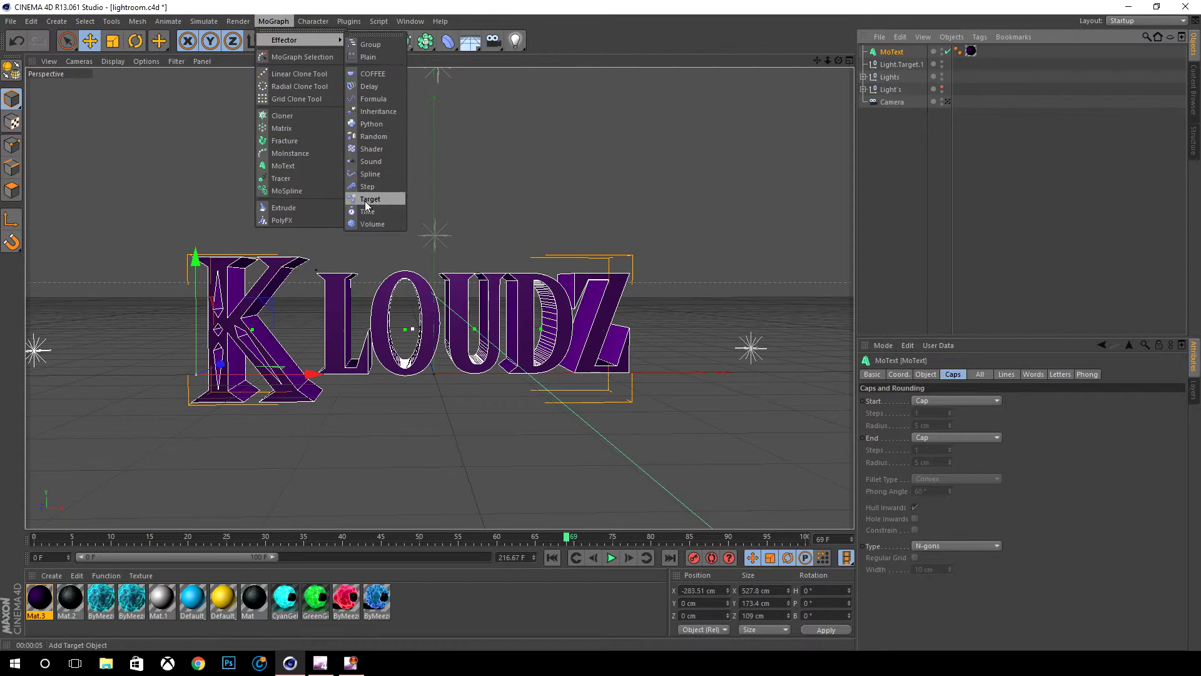
left_click(375, 136)
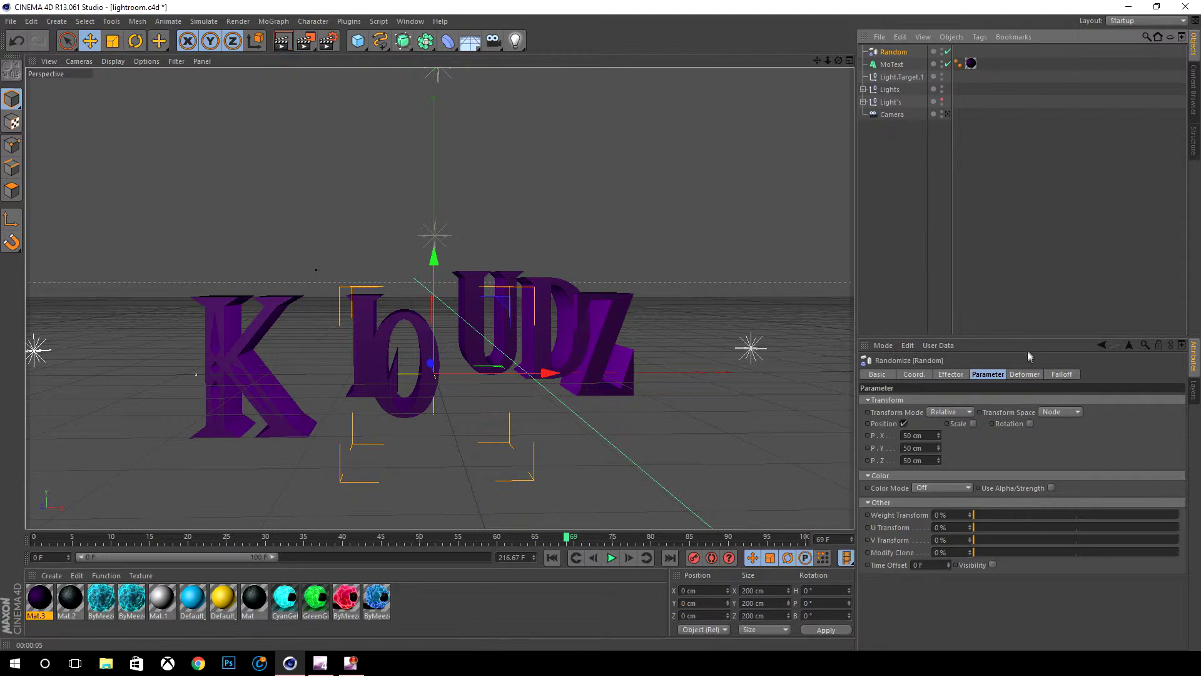
left_click(959, 377)
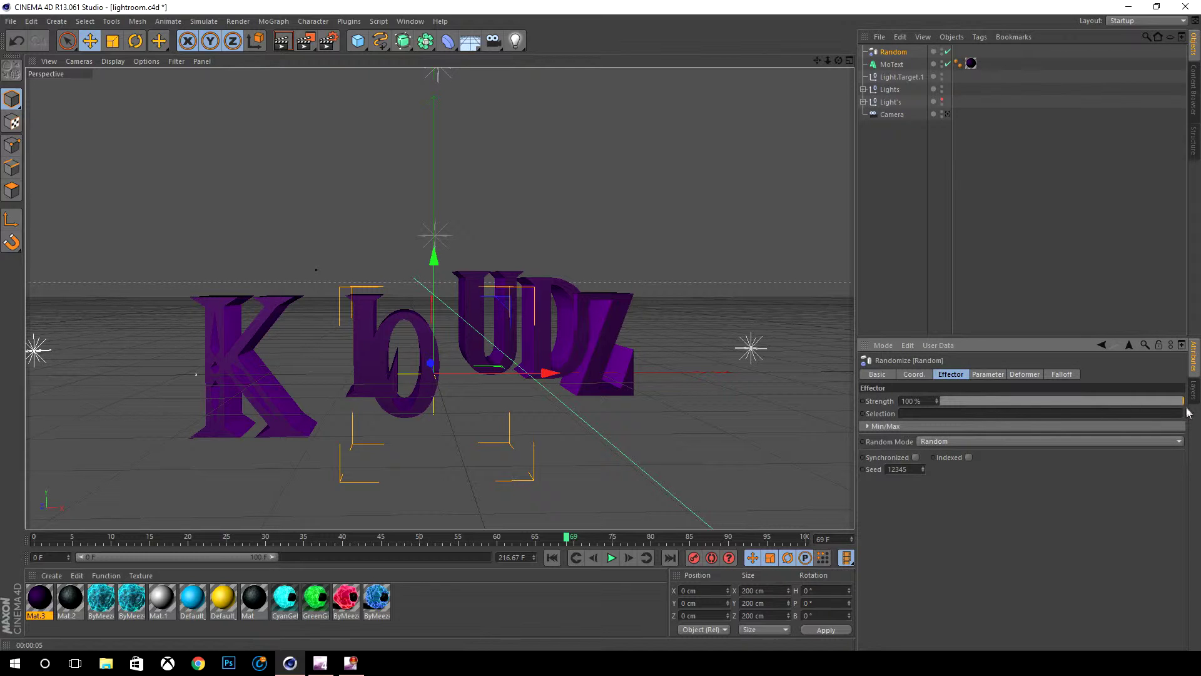
left_click_drag(1182, 405, 926, 401)
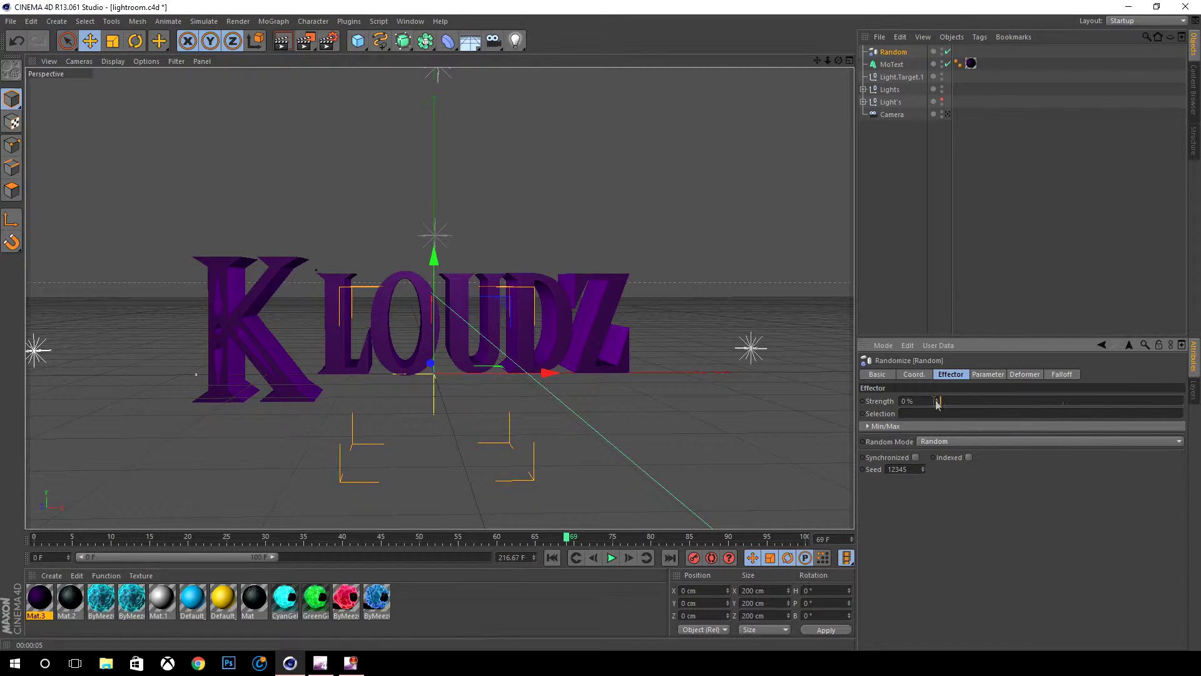
- Switch the Random effector's transform from position to rotation only
left_click(987, 376)
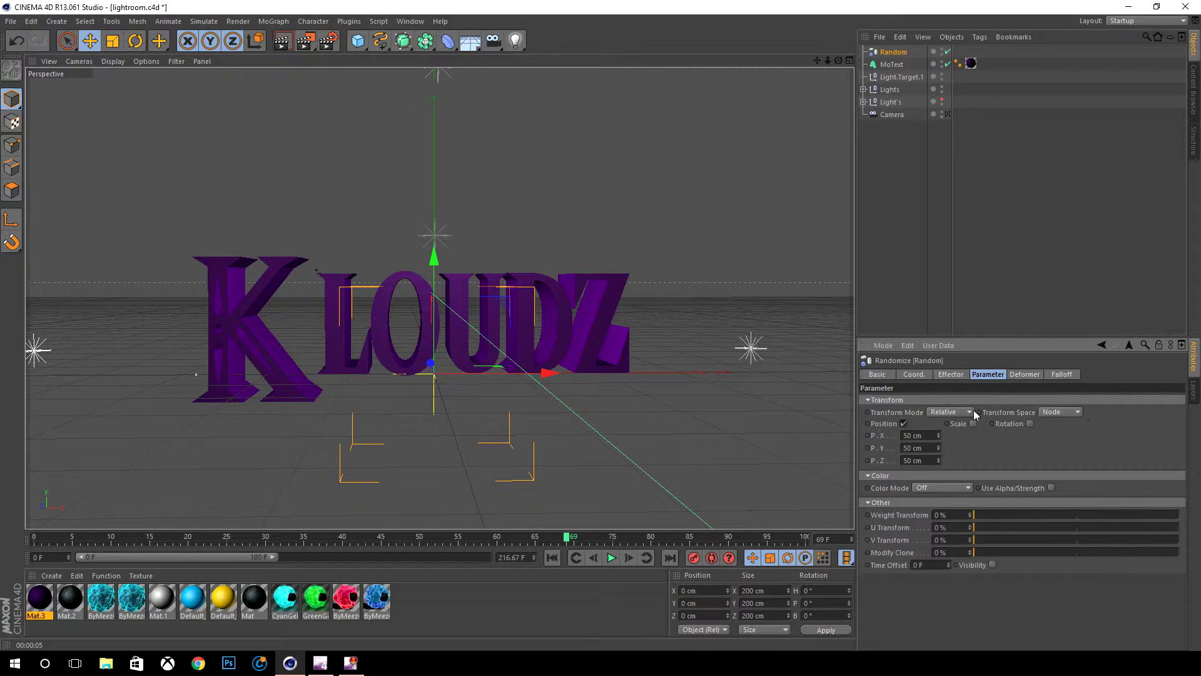
left_click(906, 424)
left_click(1006, 424)
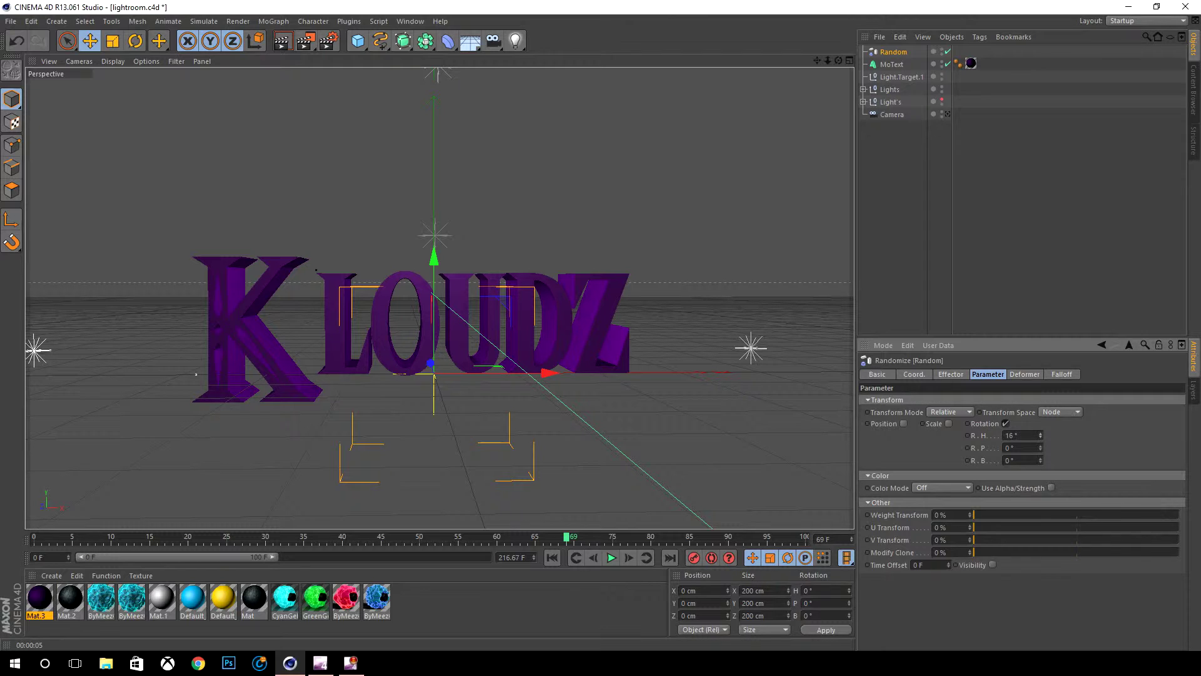
- Set the Random effector's strength to 100% and its heading rotation (R.H) to -13°
left_click(955, 374)
left_click_drag(964, 403, 1199, 407)
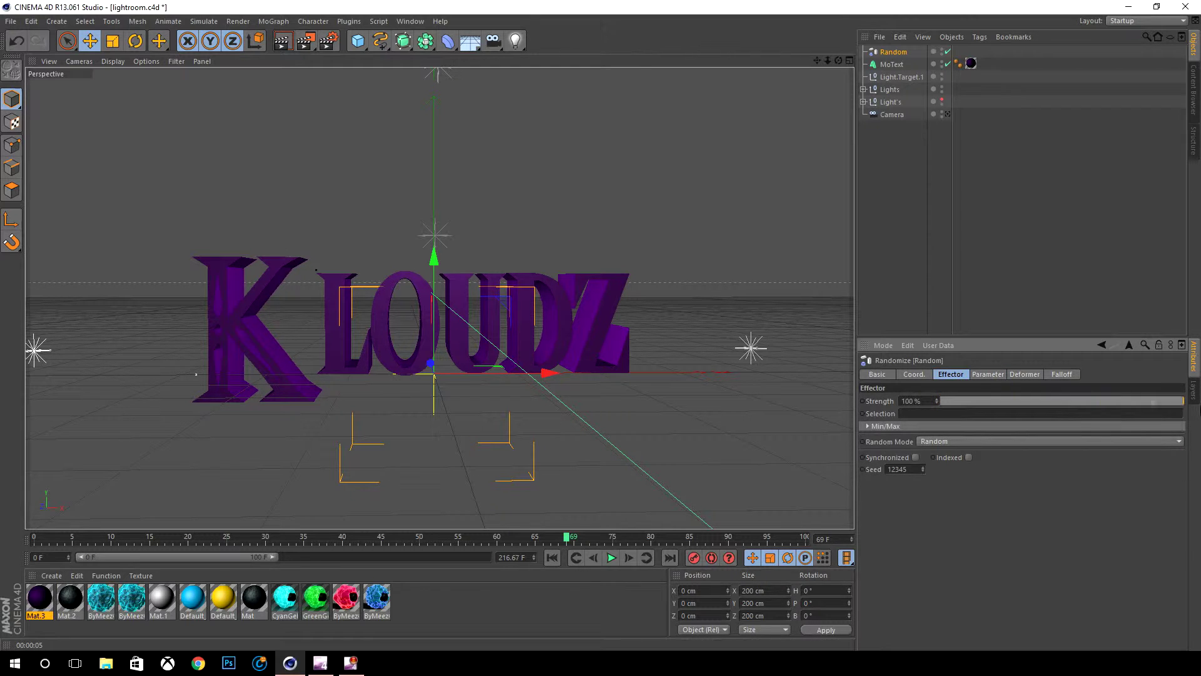
left_click(996, 374)
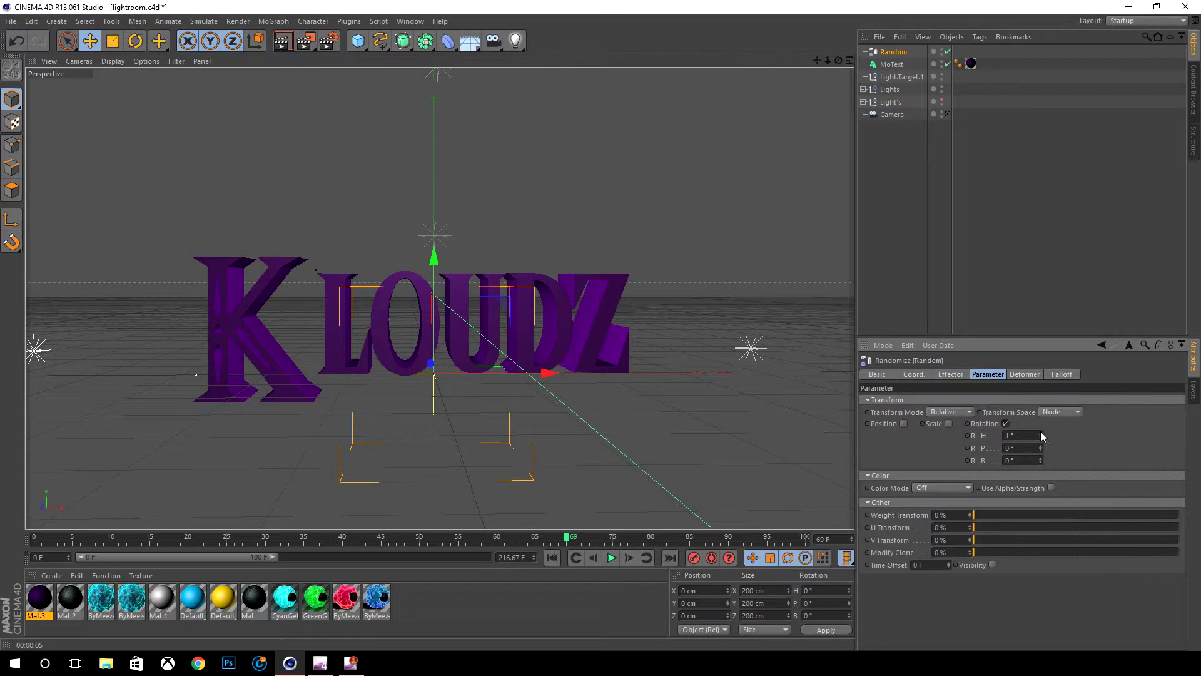
mouse_move(1041, 434)
left_mouse_down()
mouse_move(1061, 435)
mouse_move(1040, 435)
left_mouse_up()
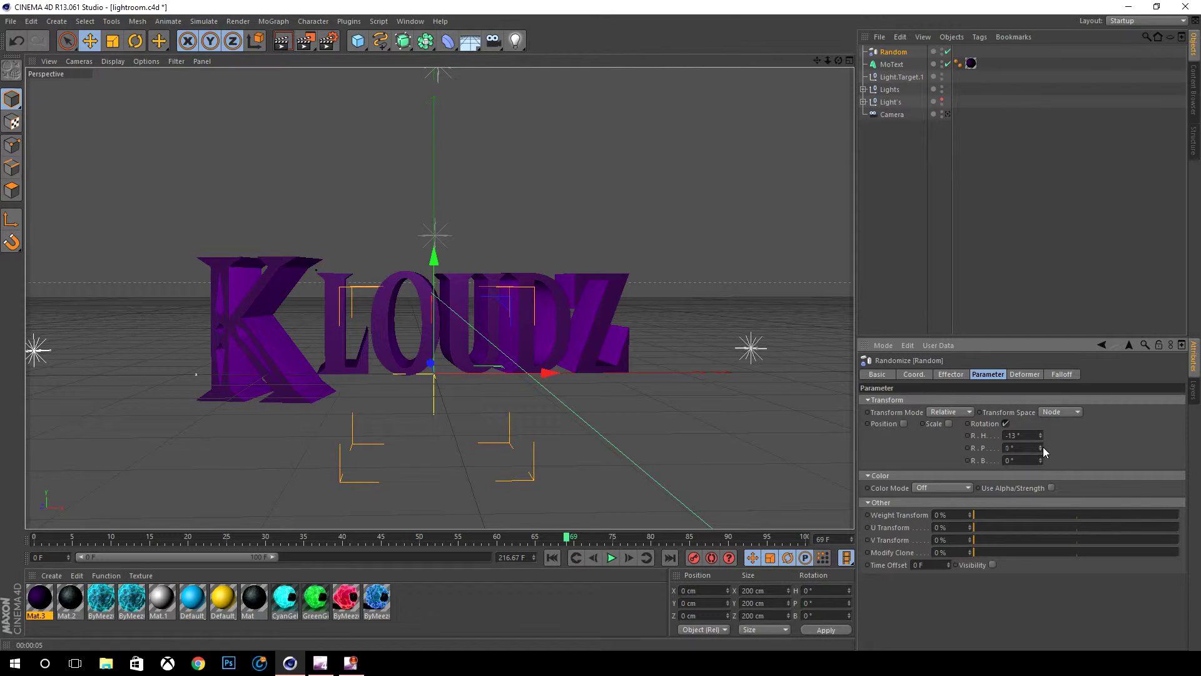
- Reset the Random effector's pitch rotation (R.P) to 0° and adjust its bank rotation (R.B) to tilt the letters
left_click_drag(1042, 447, 1042, 447)
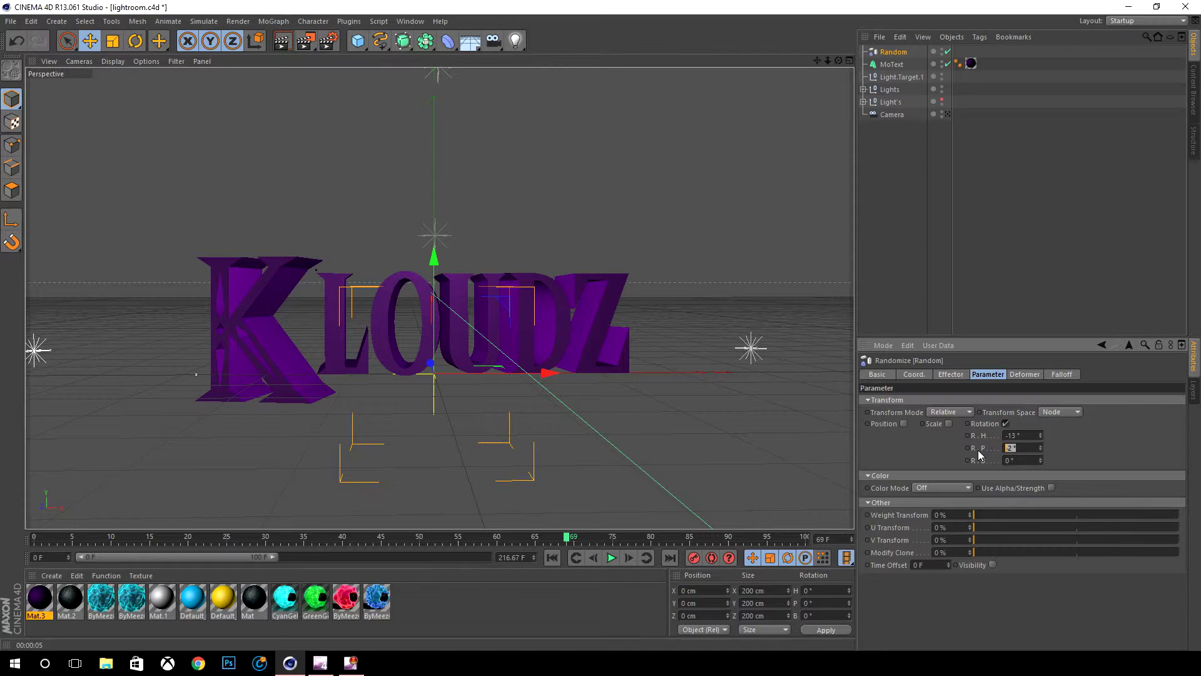
type("0")
key("Return")
left_click_drag(1038, 459, 1039, 453)
- Deselect everything and render the viewport to preview the randomly rotated letters
left_click(741, 269)
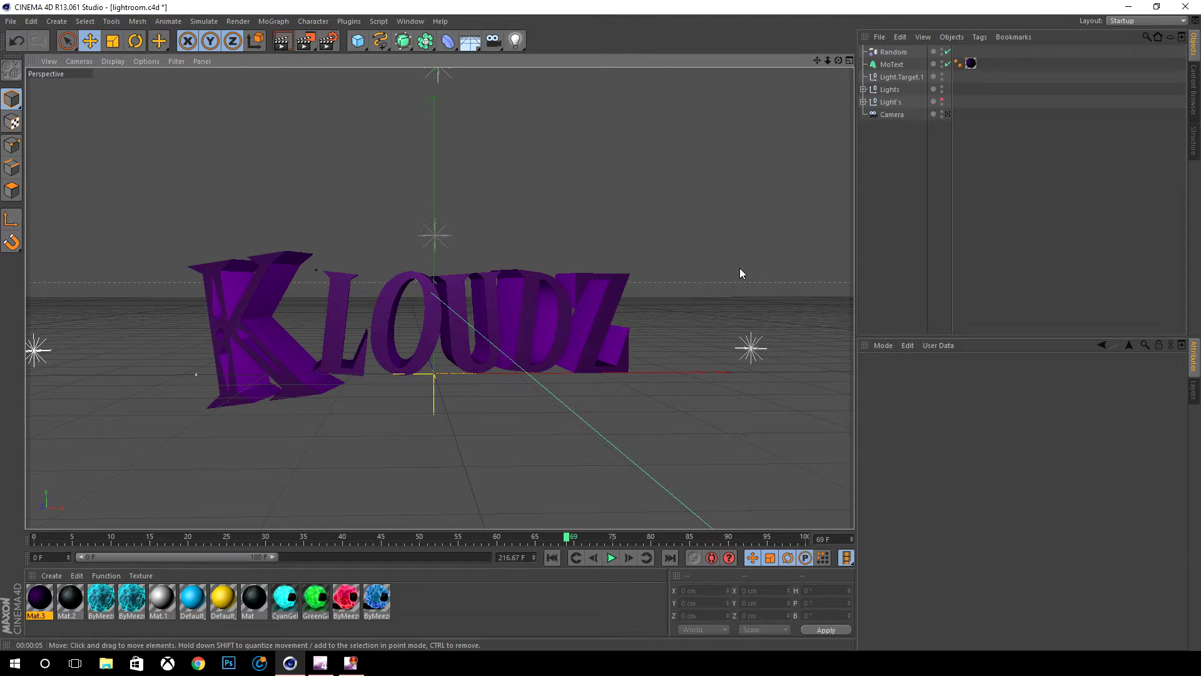
key("ctrl+r")
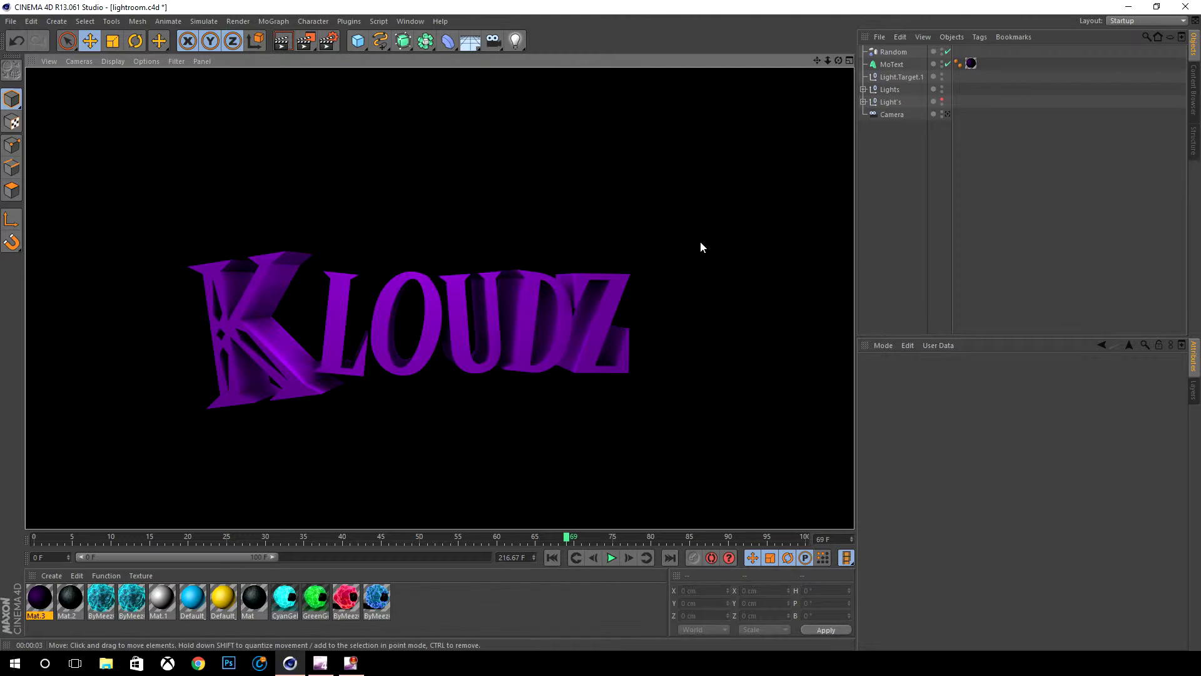
left_click(664, 250)
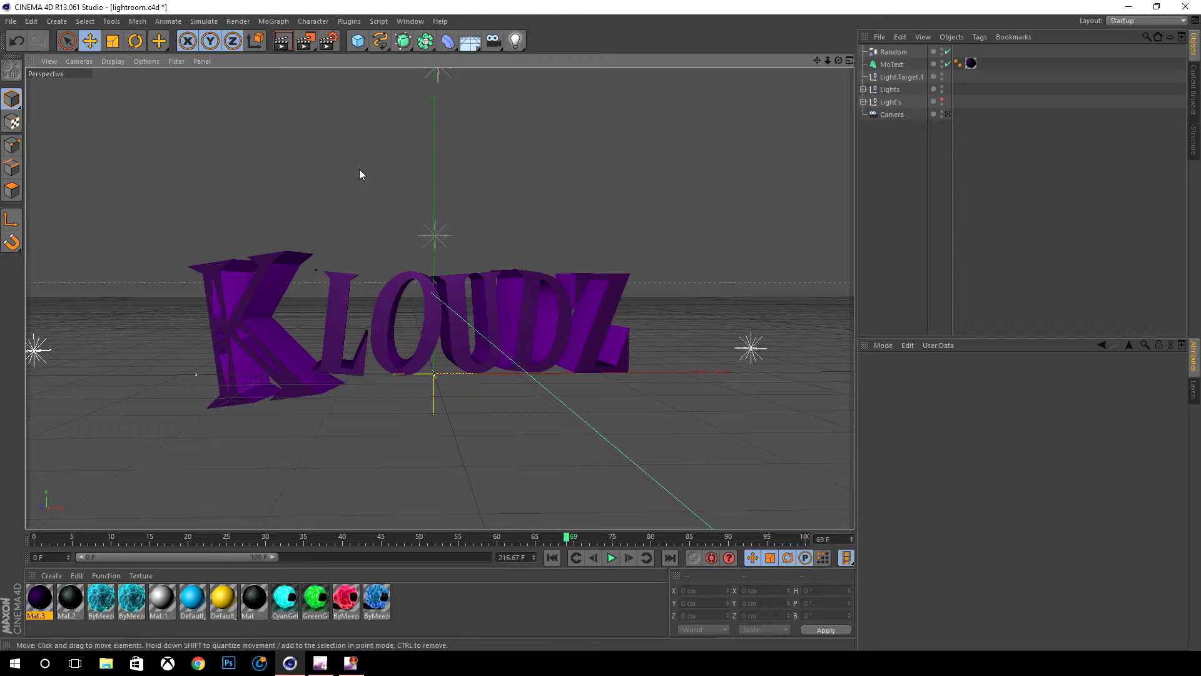
- Open the render settings and move their window over the lower part of the viewport
left_click(334, 44)
left_click_drag(288, 5, 381, 236)
left_click(662, 307)
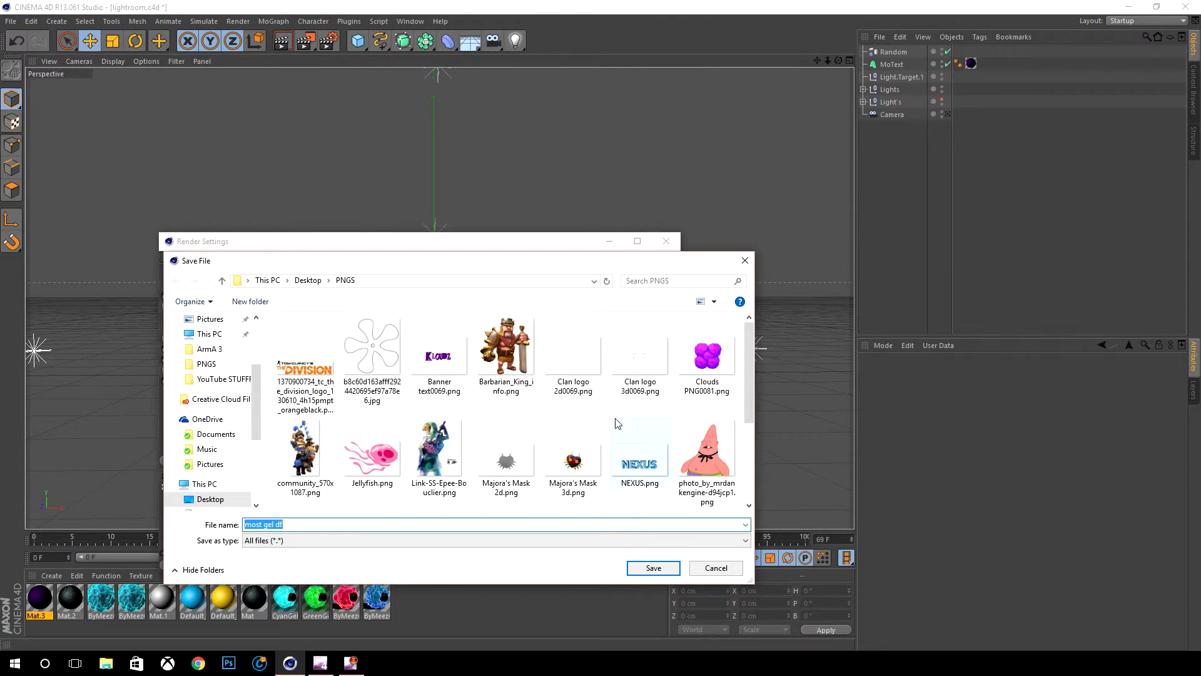
left_click(432, 383)
scroll(476, 451, "down", 5)
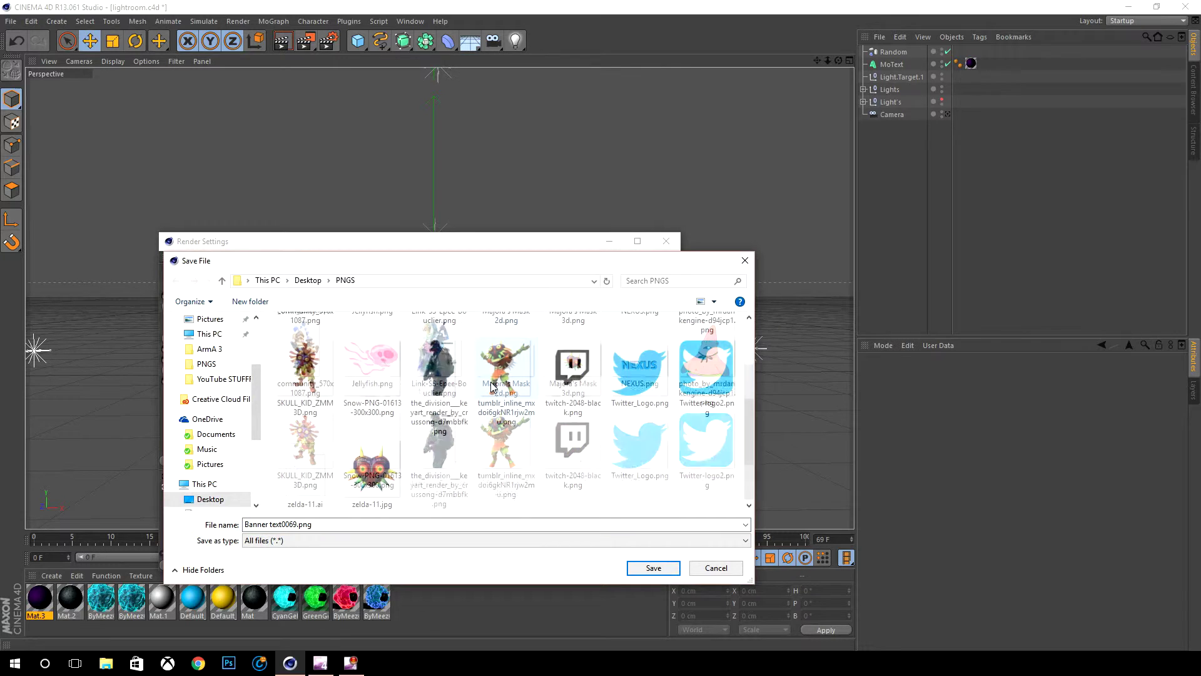
left_click(651, 567)
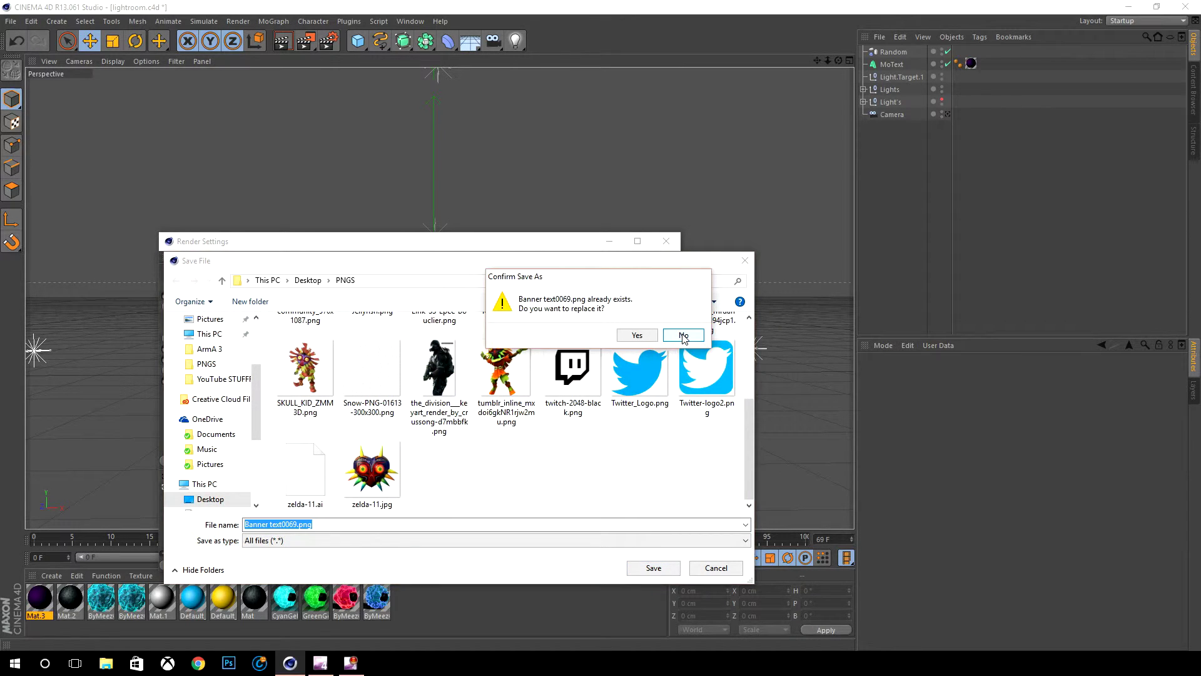
left_click(684, 336)
left_click(716, 567)
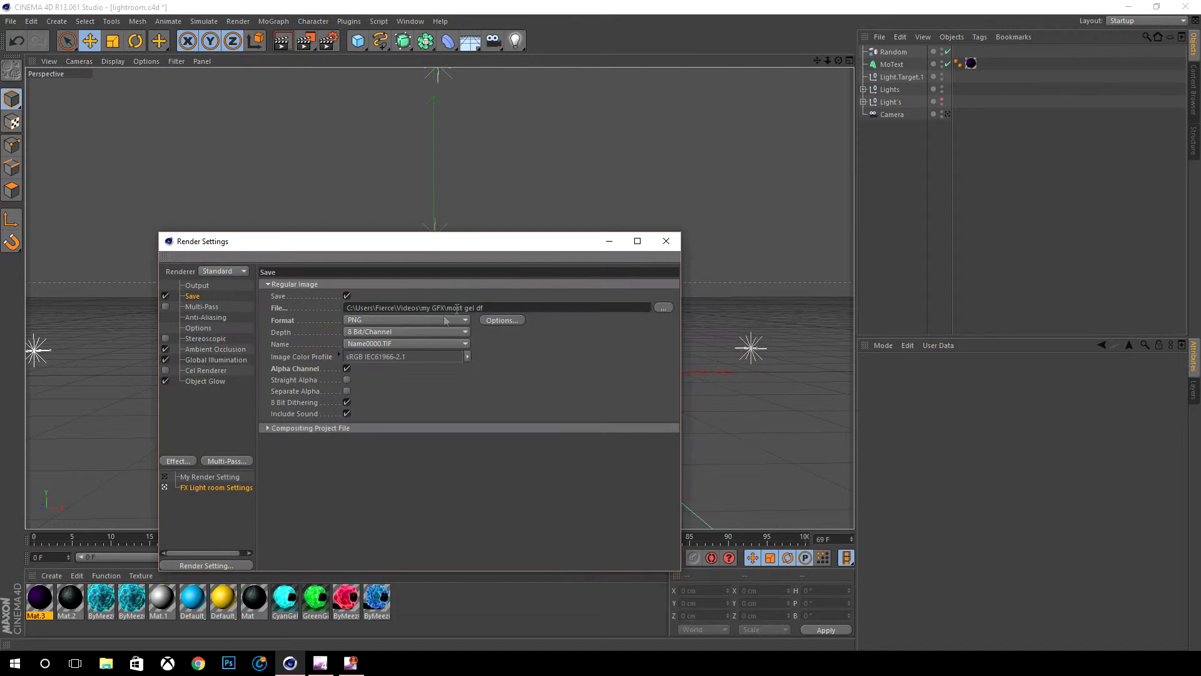
- Check the available image formats for the saved render and turn the alpha channel off and back on
left_click(394, 317)
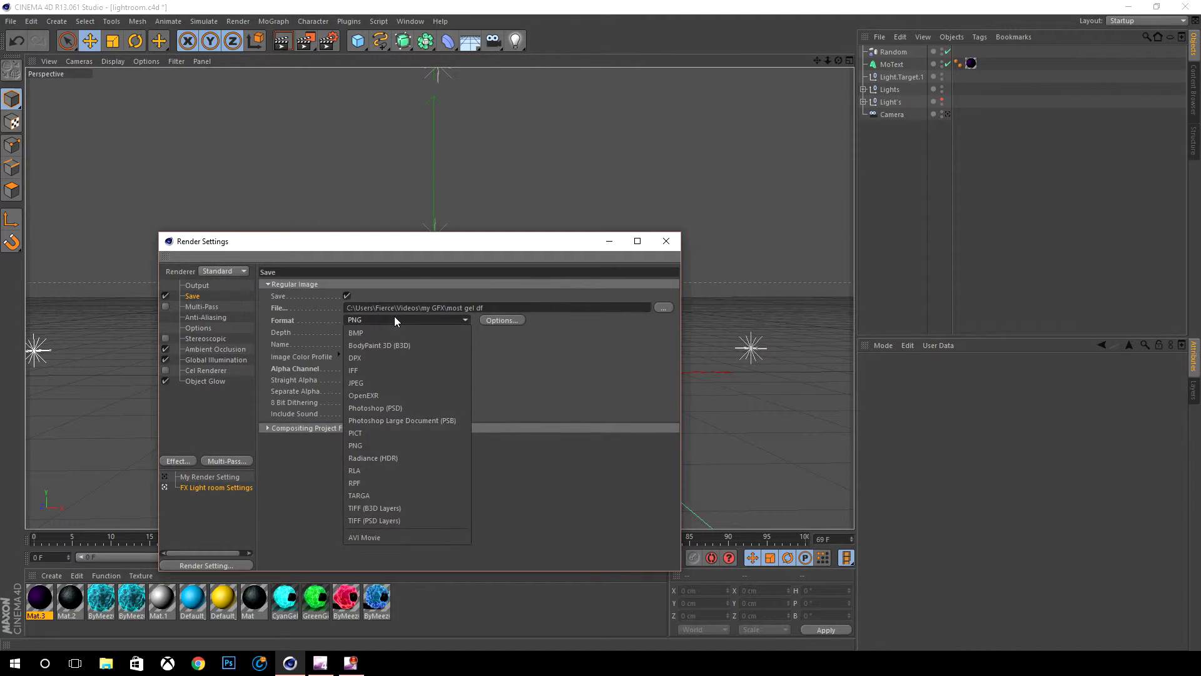
left_click(385, 334)
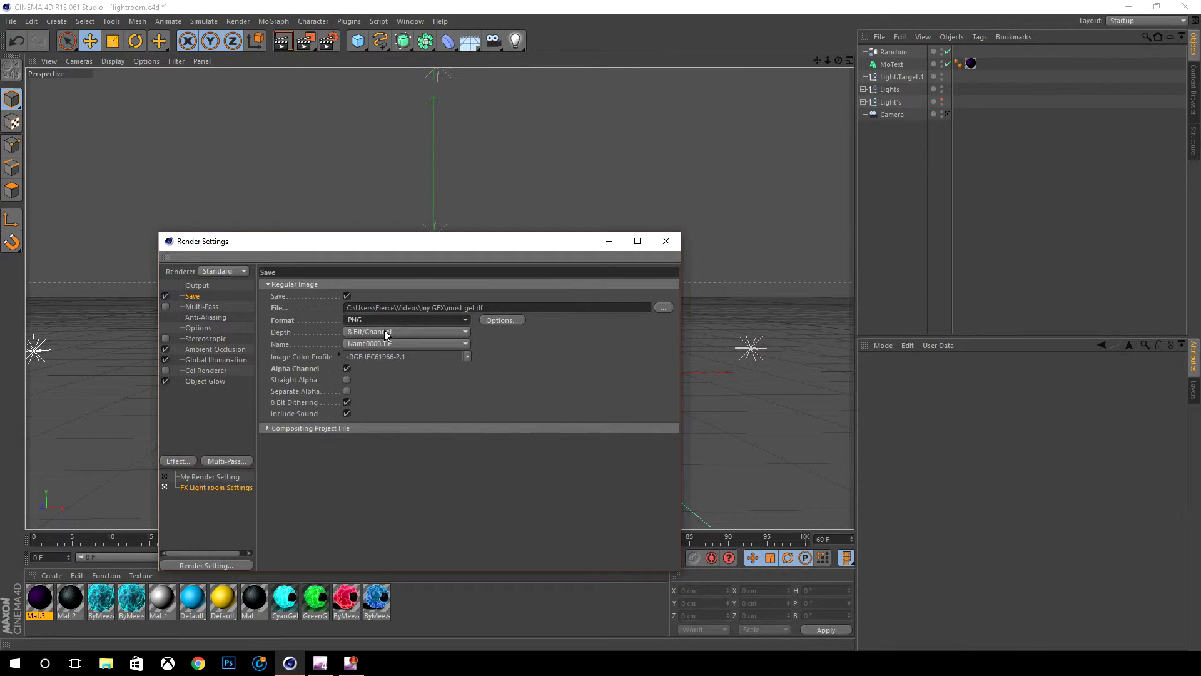
left_click(346, 368)
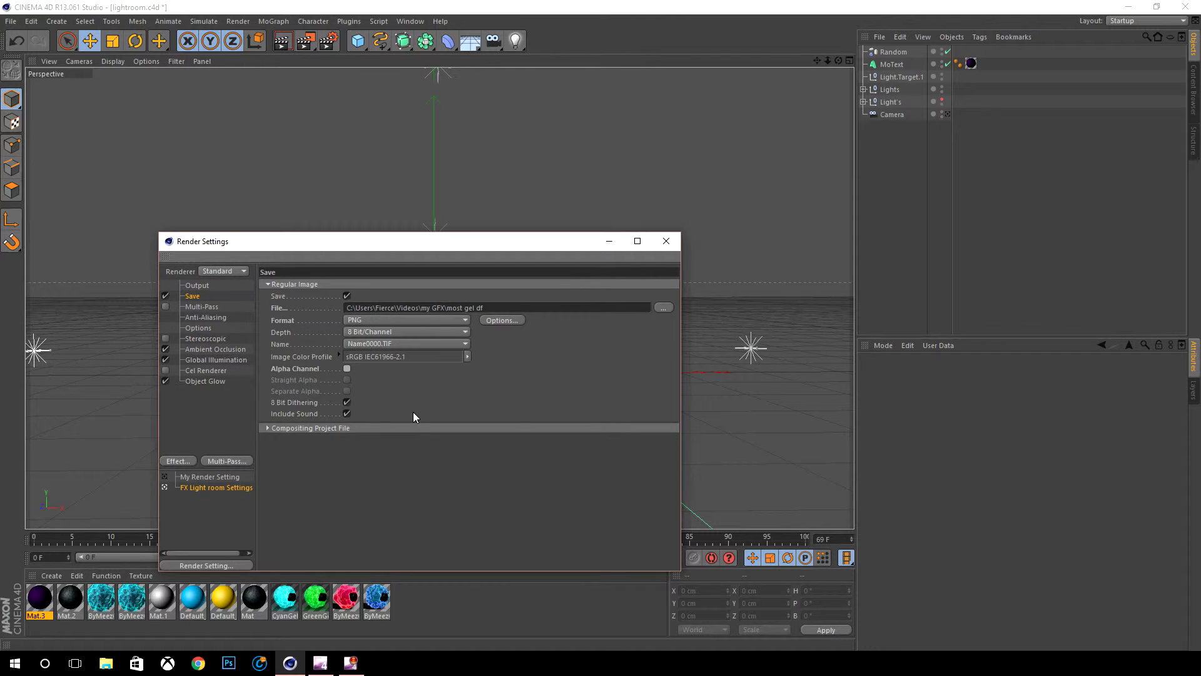
left_click(347, 370)
- Set the render output size to 1080 x 720 pixels and close the render settings
left_click(211, 285)
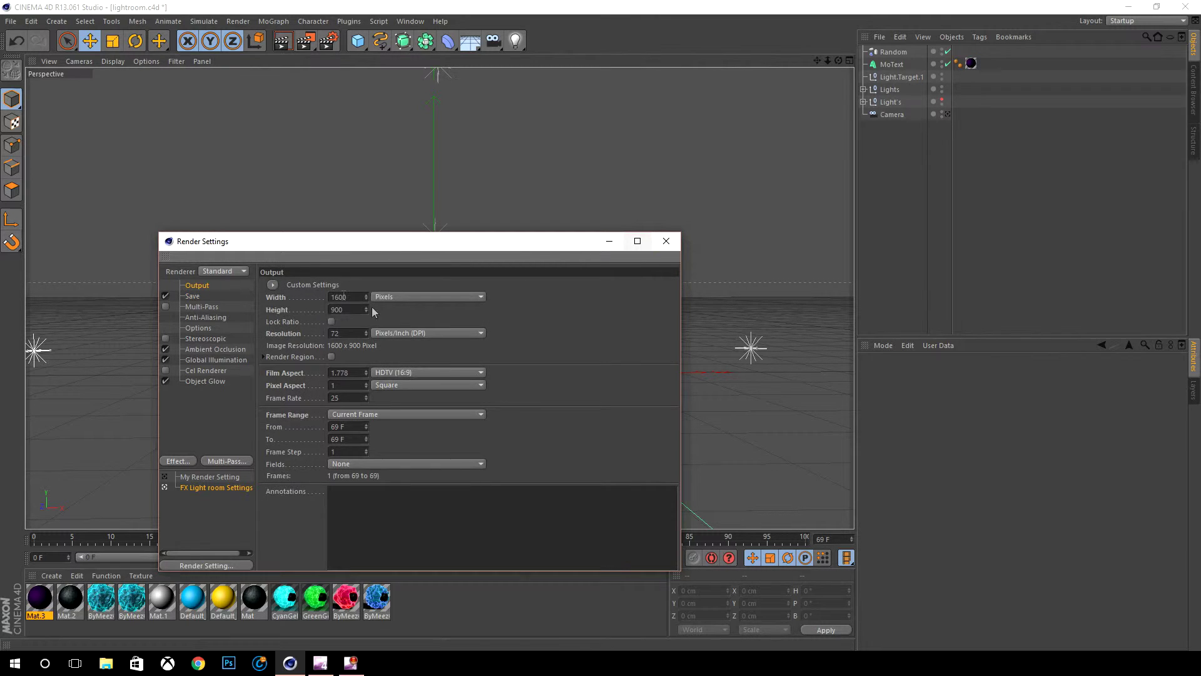
left_click(336, 296)
type("1080")
key("Tab")
type("720")
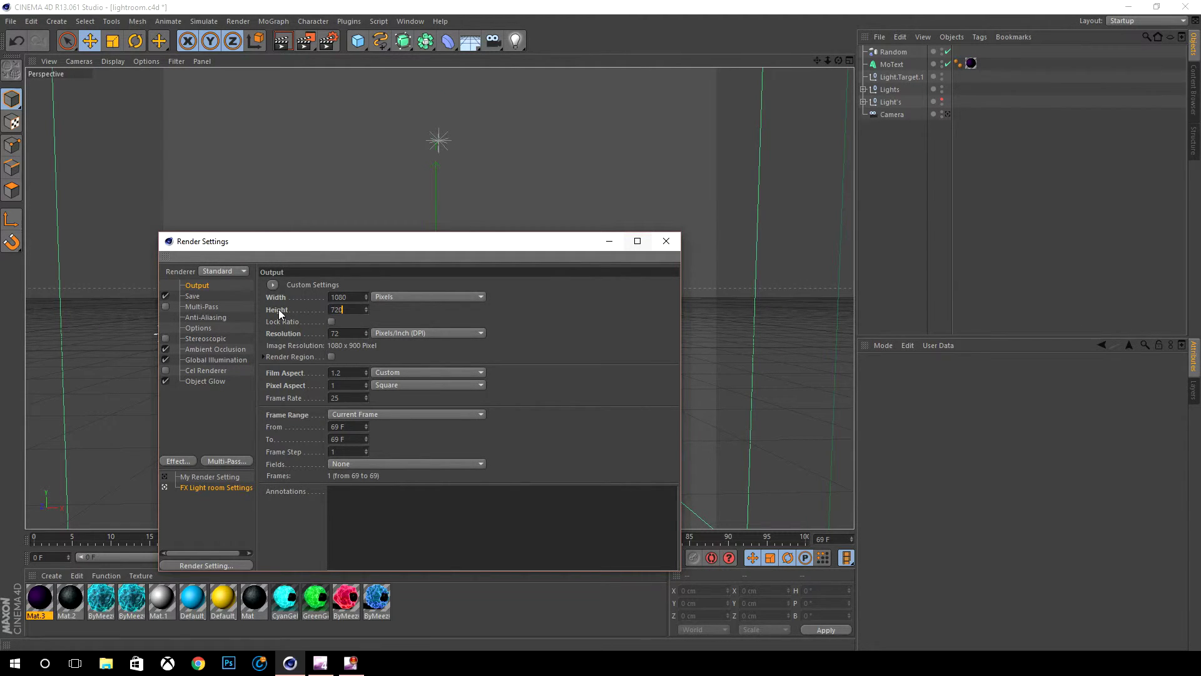
key("Return")
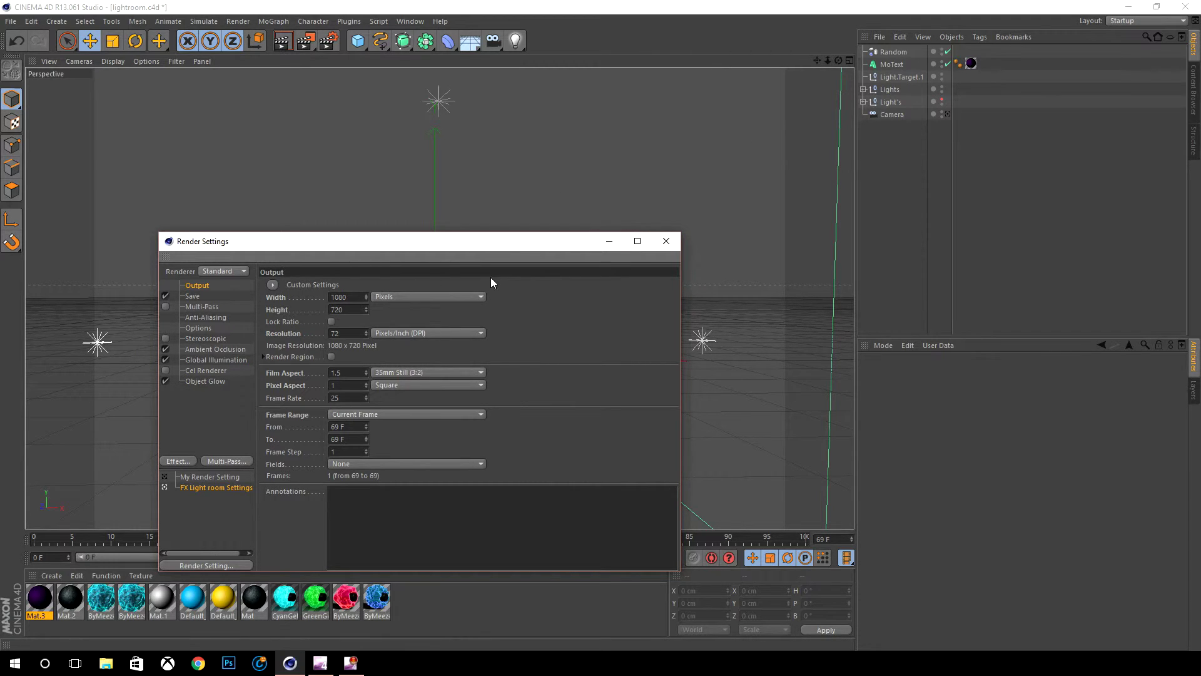
left_click(667, 242)
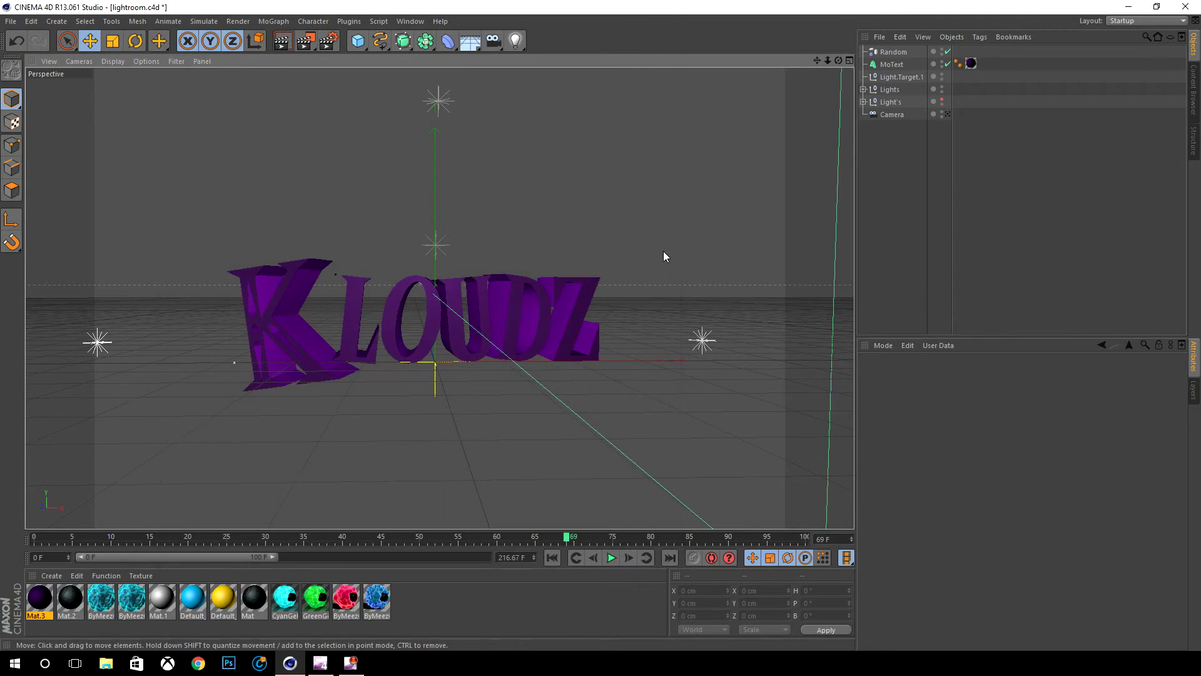